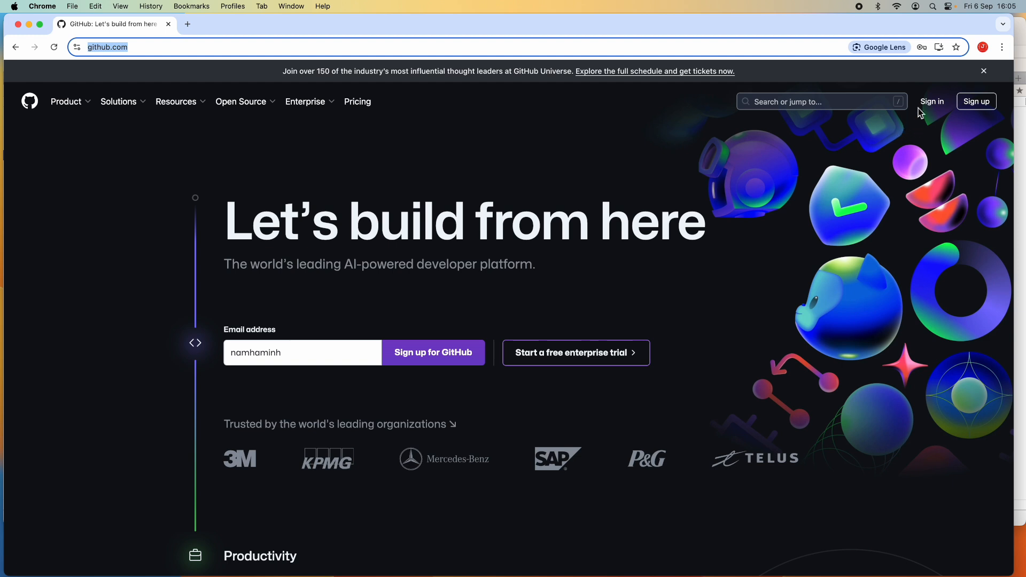
# - Sign in to GitHub with the saved username and password
pyautogui.click(933, 102)
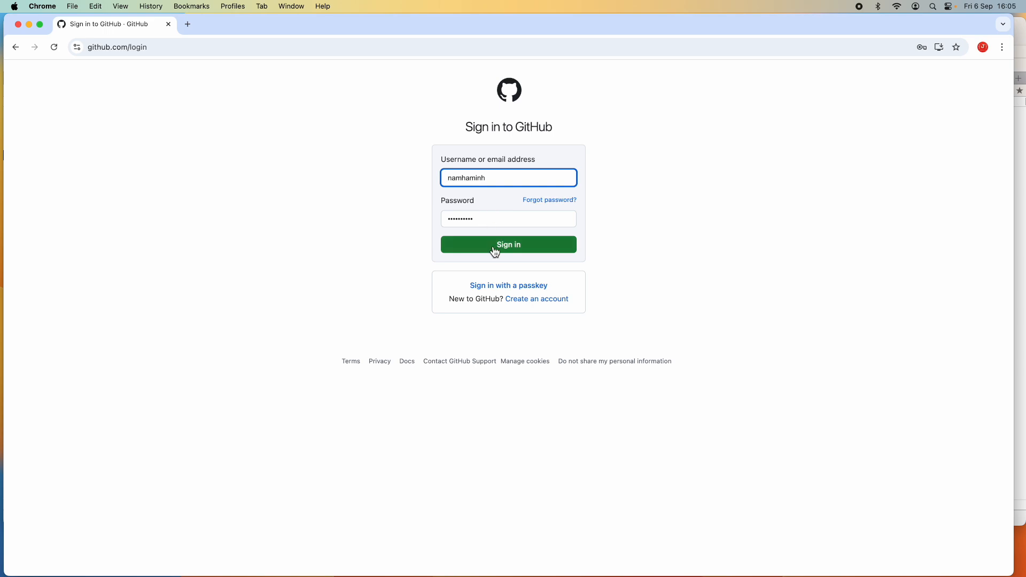
pyautogui.click(489, 250)
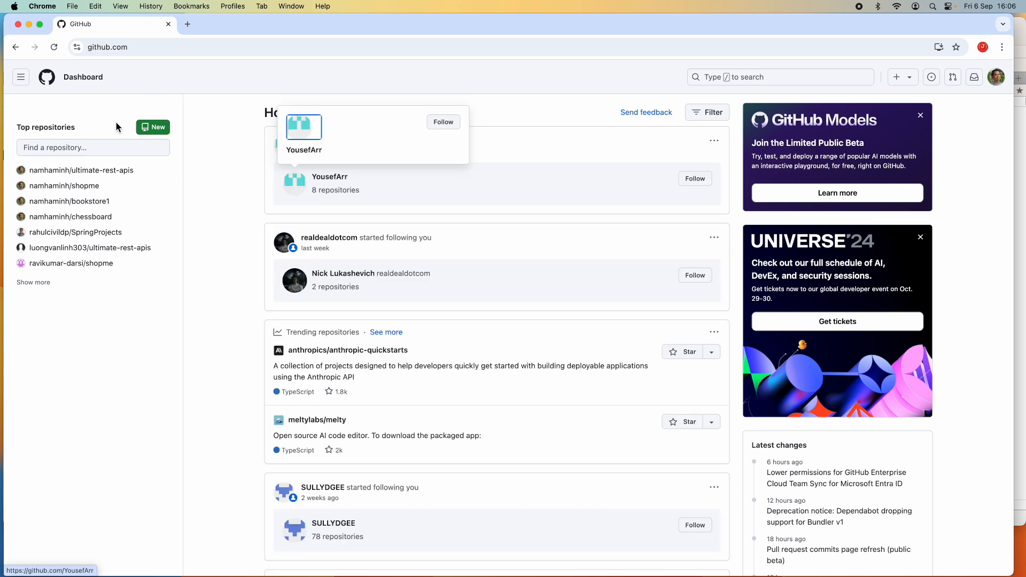
# - Open the namhaminh profile page and its repositories list
pyautogui.click(158, 132)
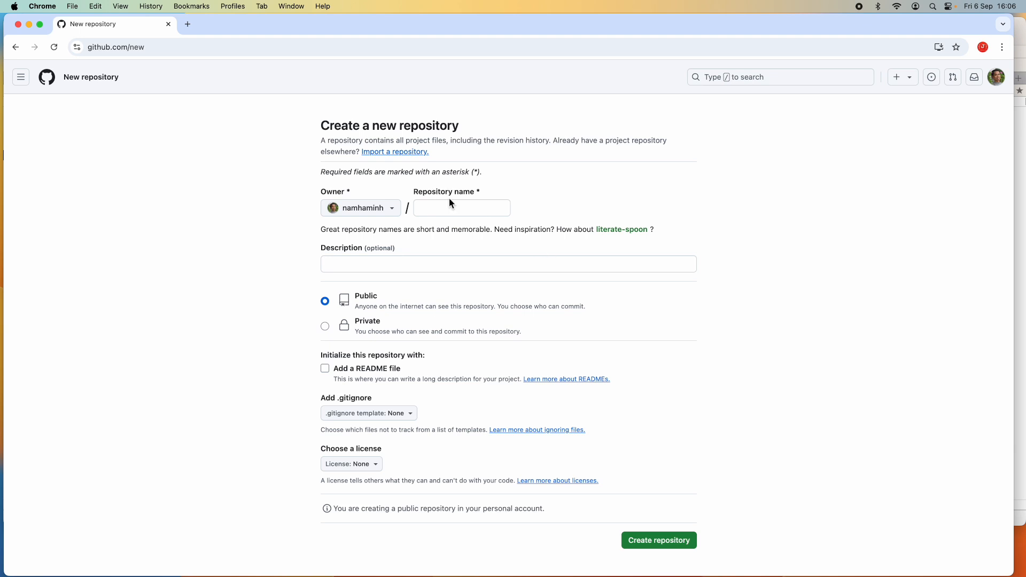
pyautogui.click(155, 48)
pyautogui.click(160, 47)
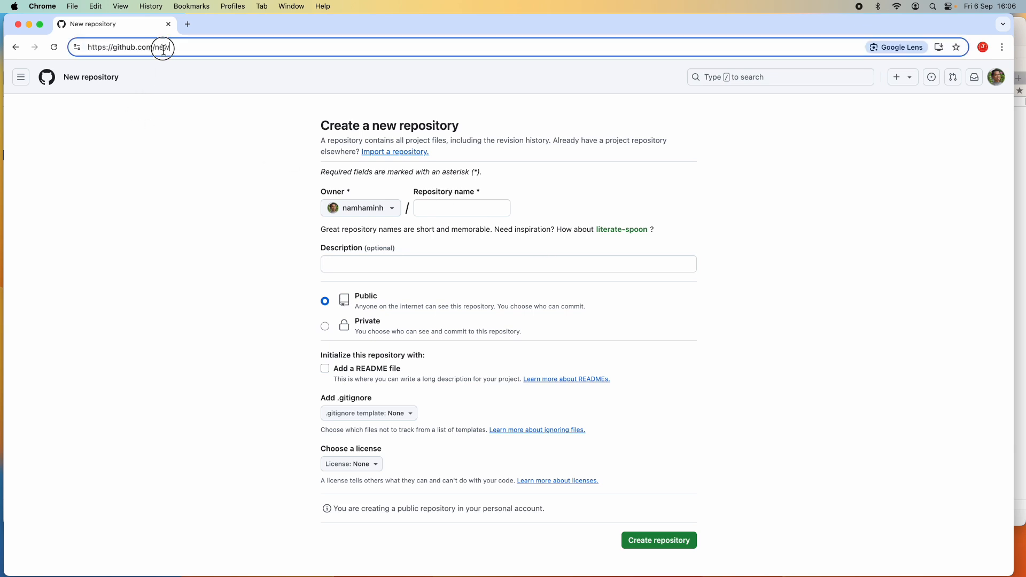
pyautogui.press('BackSpace')
pyautogui.press('BackSpace')
pyautogui.press('BackSpace')
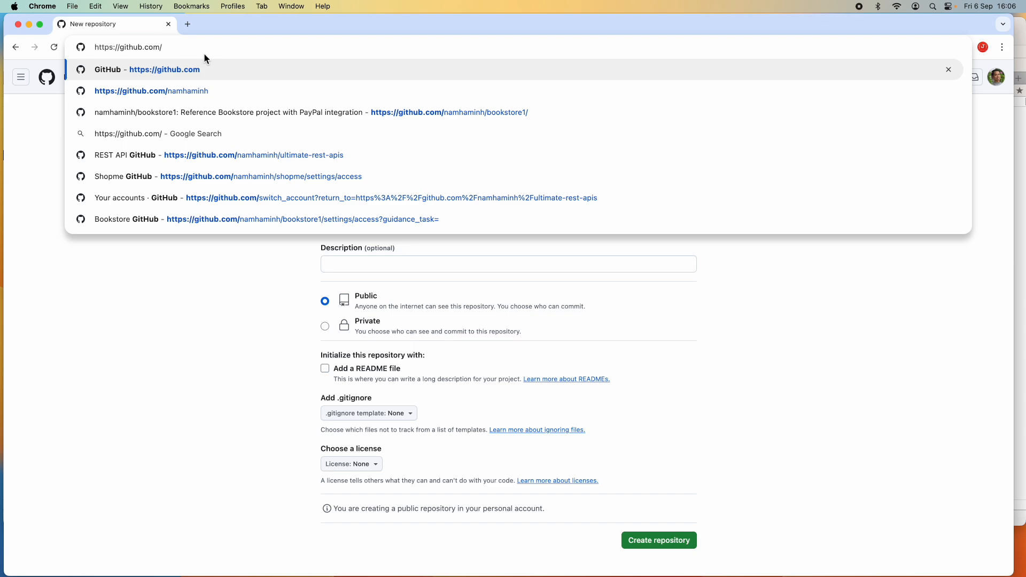
pyautogui.write('namh')
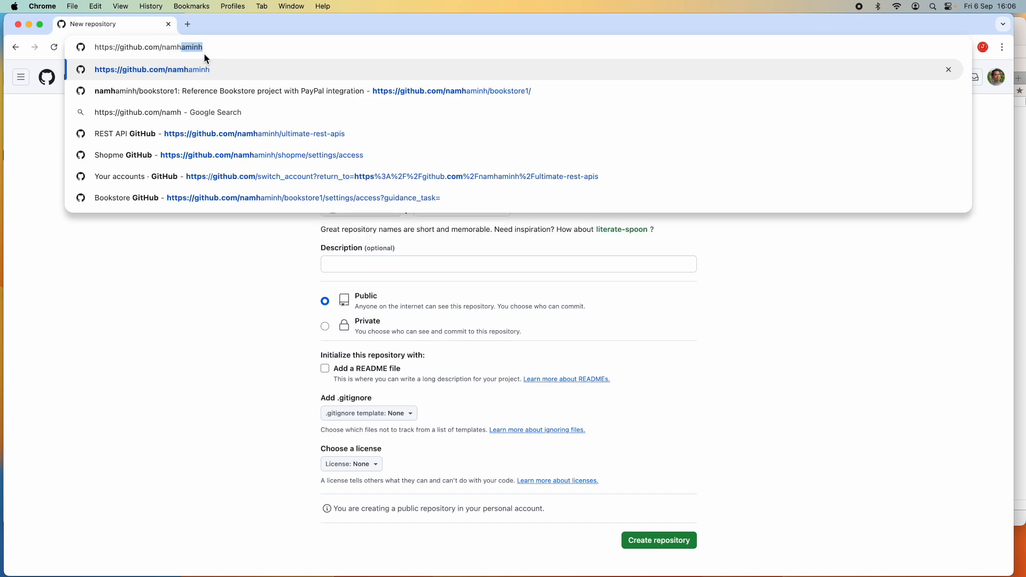
pyautogui.press('Return')
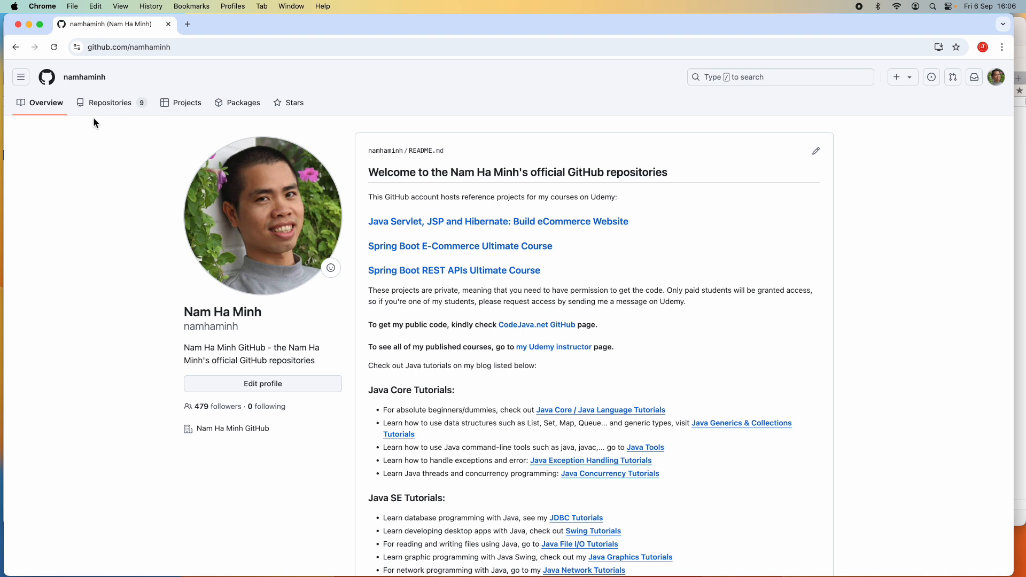
pyautogui.click(113, 105)
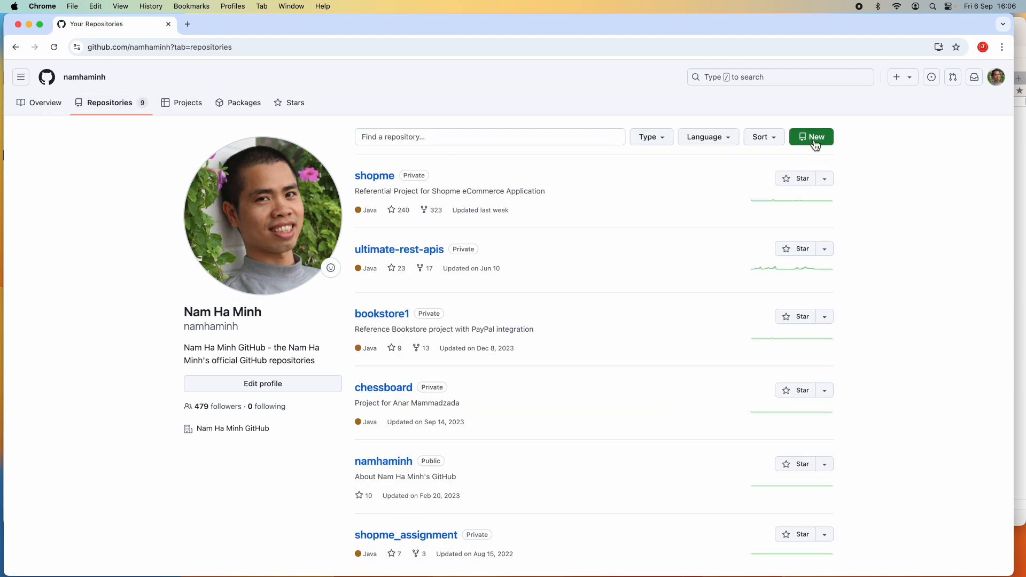
# - Return to the dashboard and start creating a new repository
pyautogui.click(52, 81)
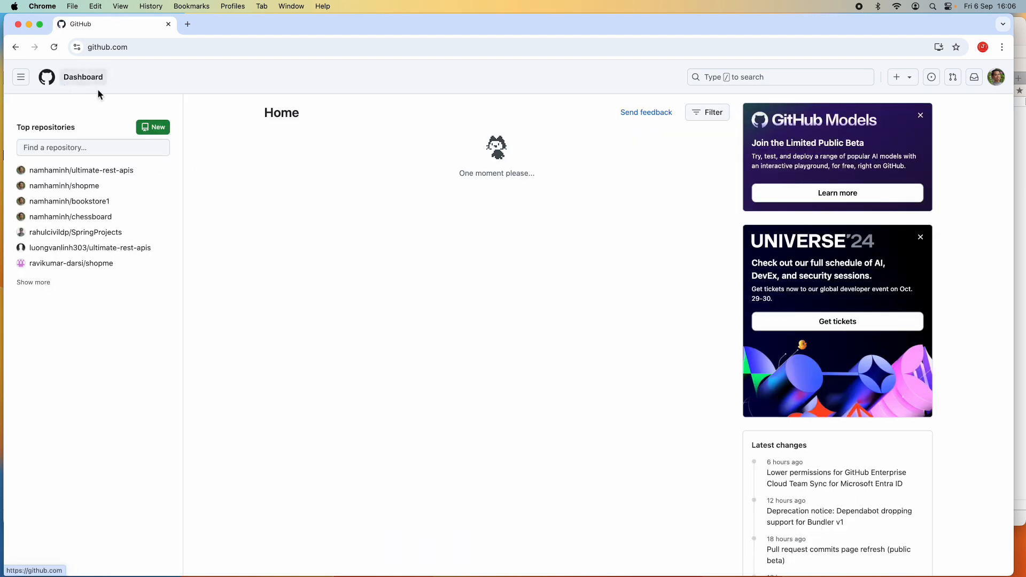
pyautogui.click(152, 48)
pyautogui.click(111, 107)
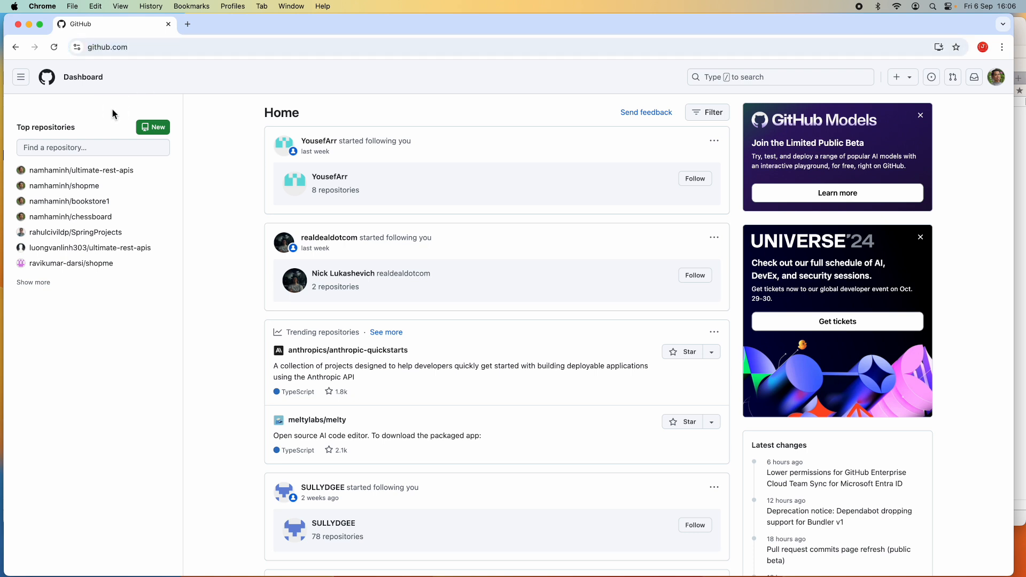
pyautogui.click(153, 129)
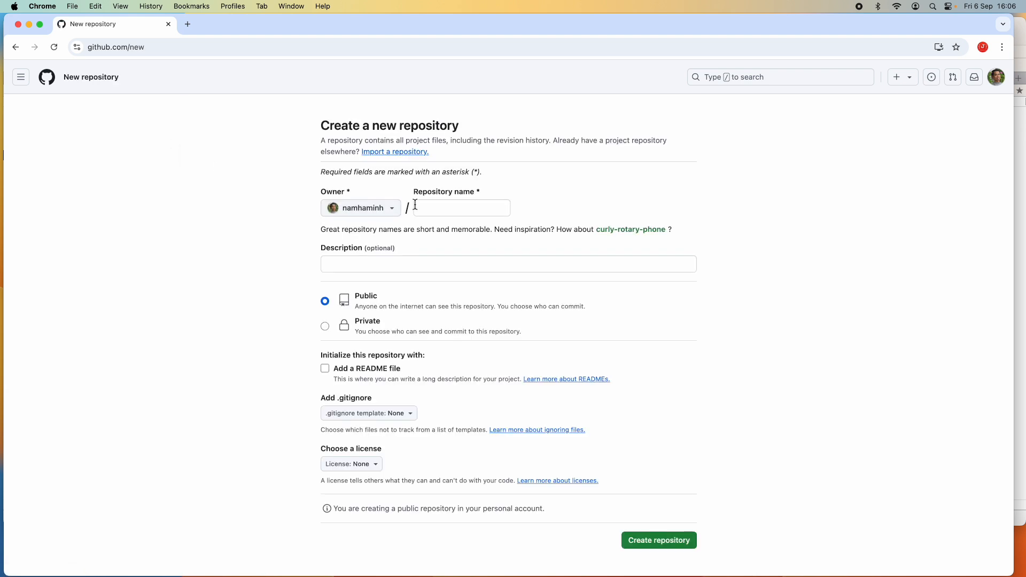
# - Name the new repository java-email-project
pyautogui.click(395, 210)
pyautogui.click(530, 199)
pyautogui.click(480, 207)
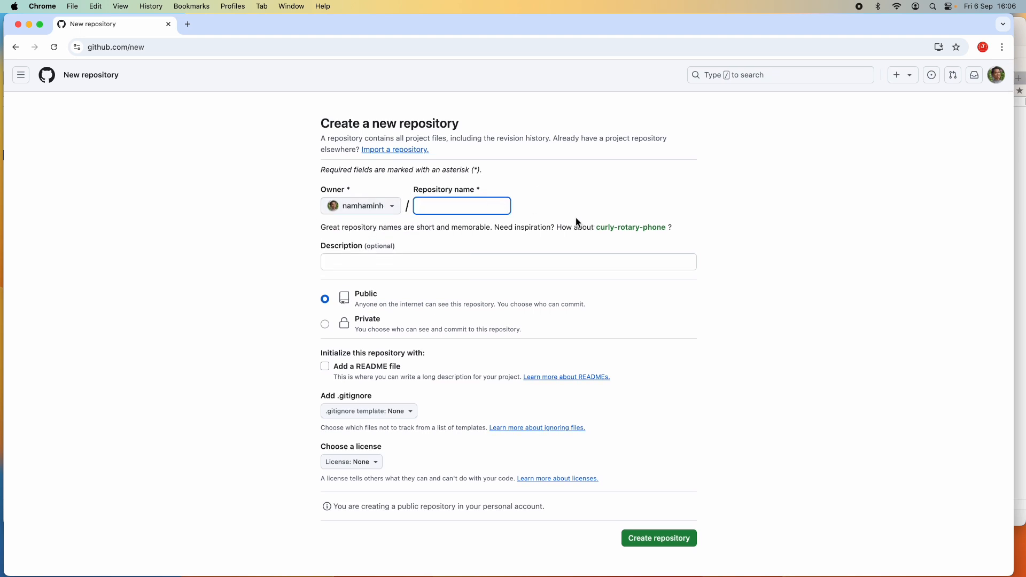
pyautogui.write('java')
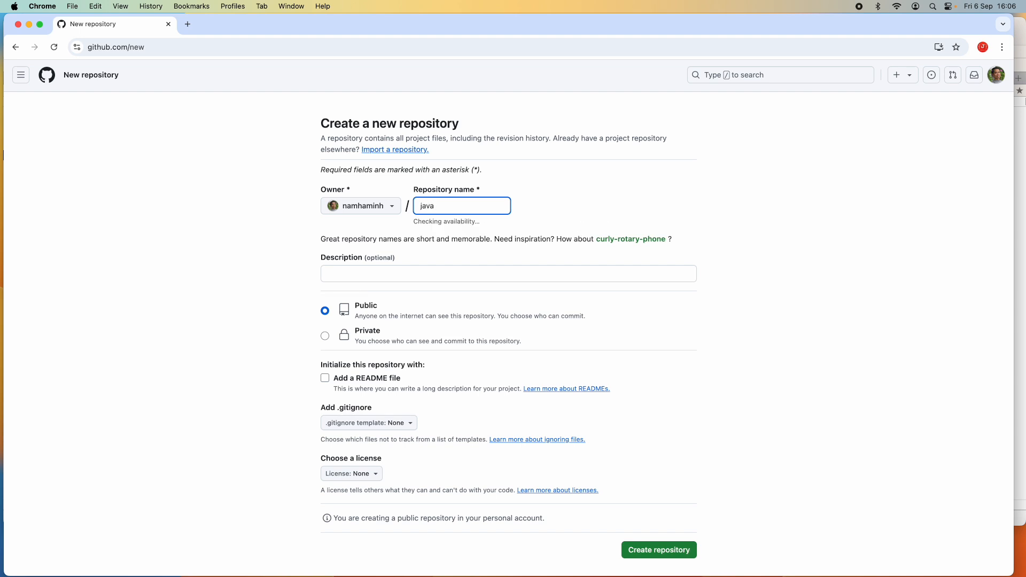
pyautogui.write('-s')
pyautogui.press('BackSpace')
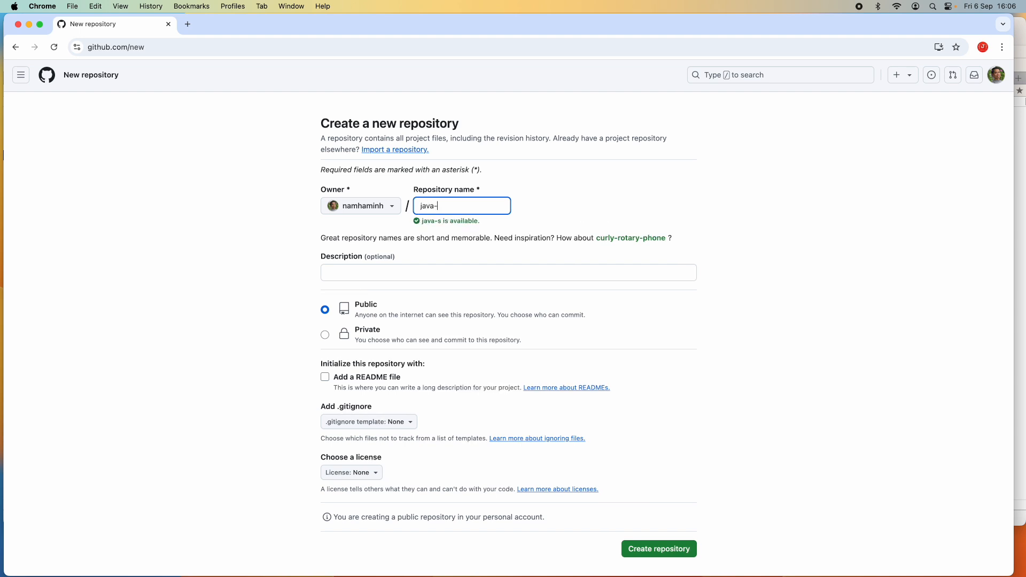
pyautogui.write('email-project')
# - Enter the description Java email project
pyautogui.click(379, 273)
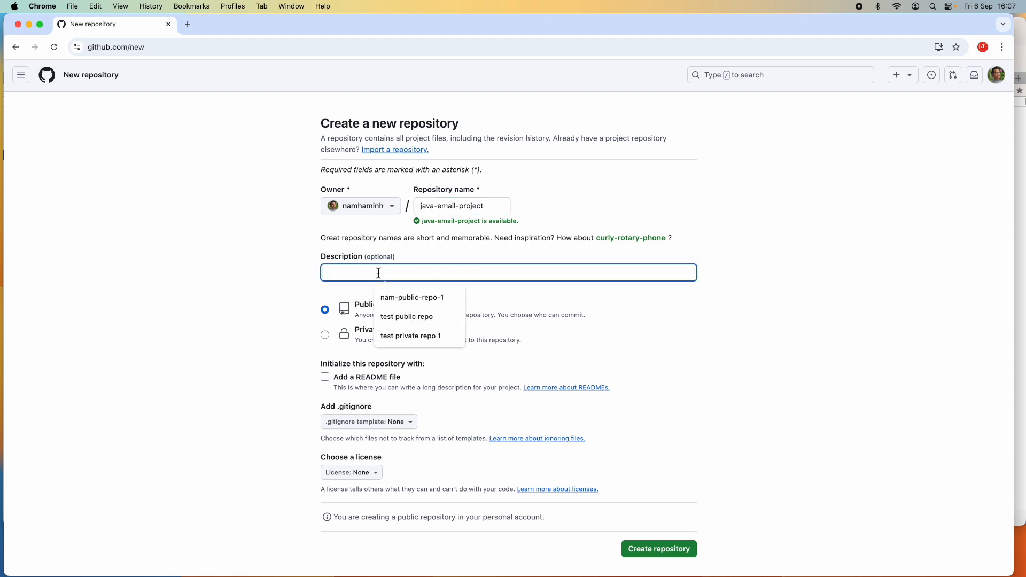
pyautogui.write('Java email project')
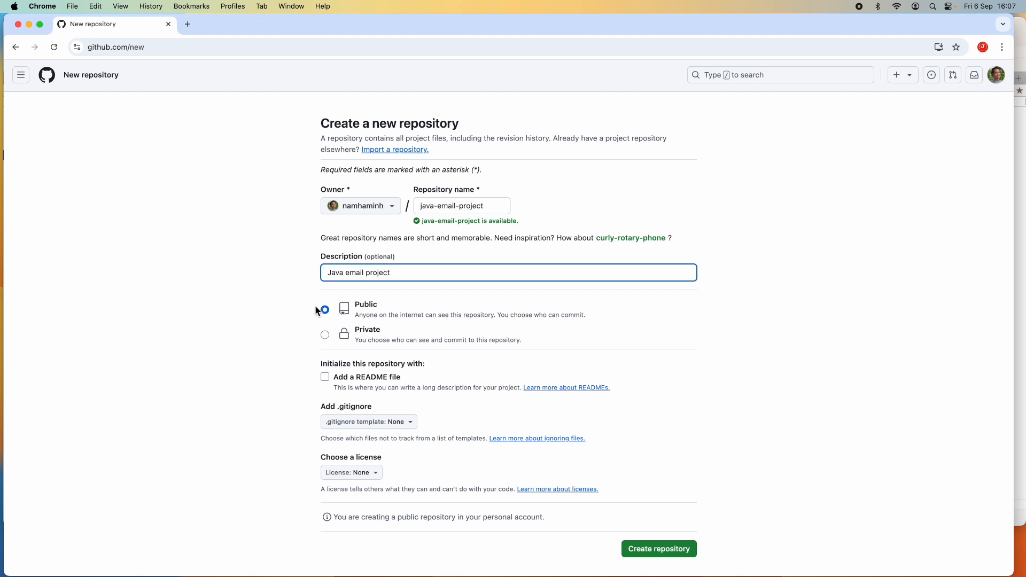
pyautogui.scroll(-1, 309, 305)
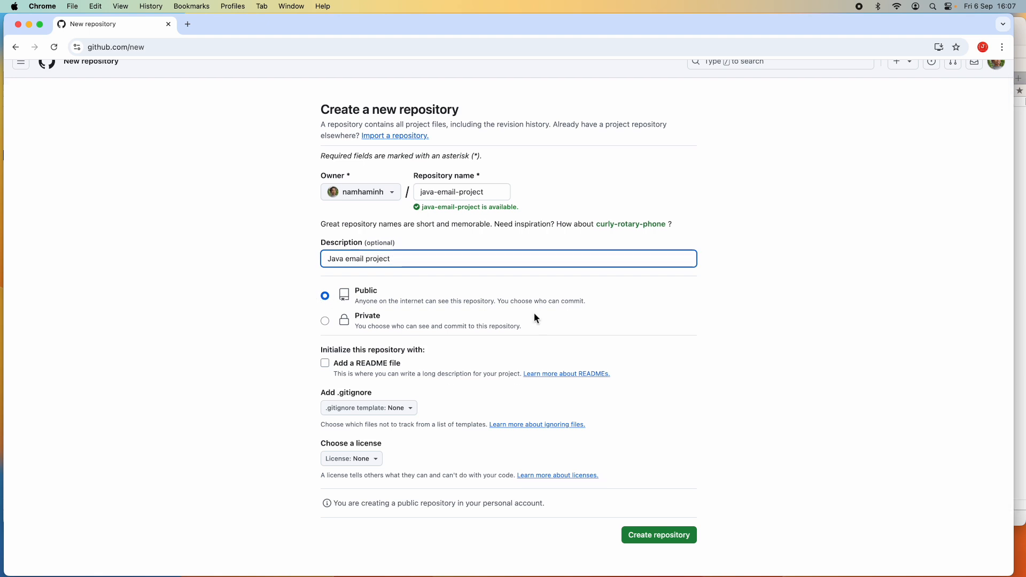
# - Set the repository visibility to Public
pyautogui.click(325, 322)
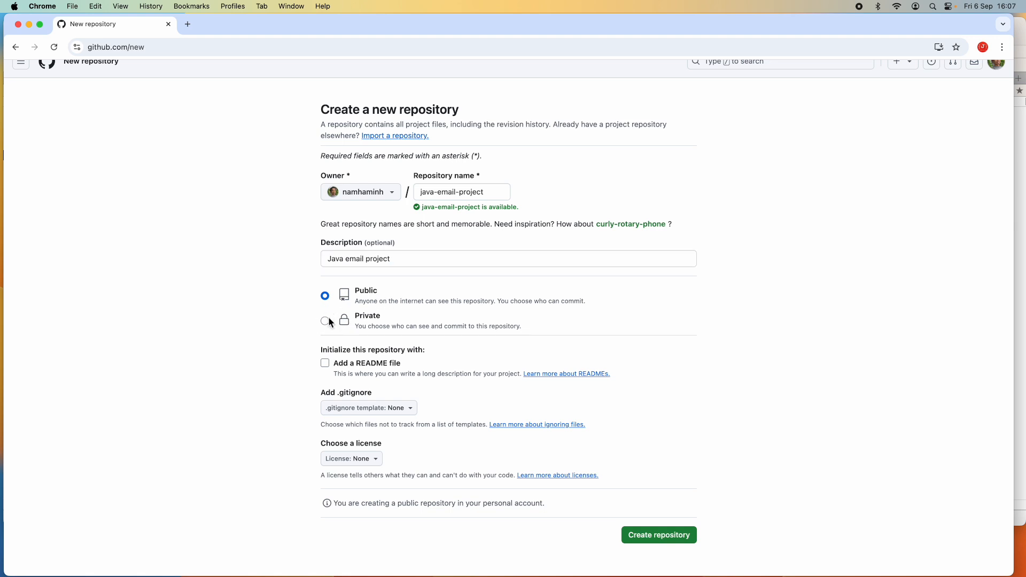
pyautogui.scroll(1, 487, 322)
pyautogui.click(326, 304)
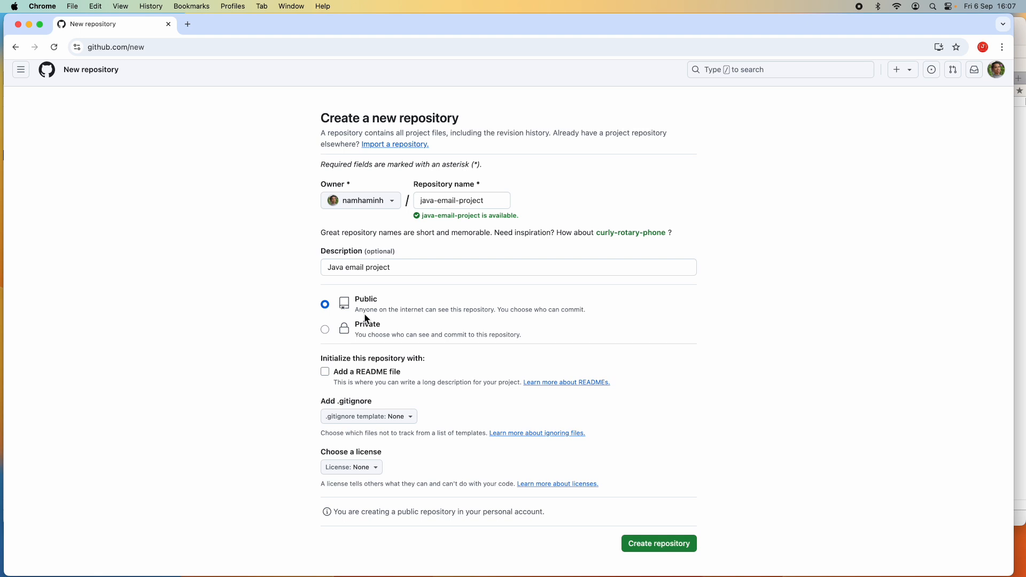
pyautogui.moveTo(425, 310); pyautogui.dragTo(500, 328)
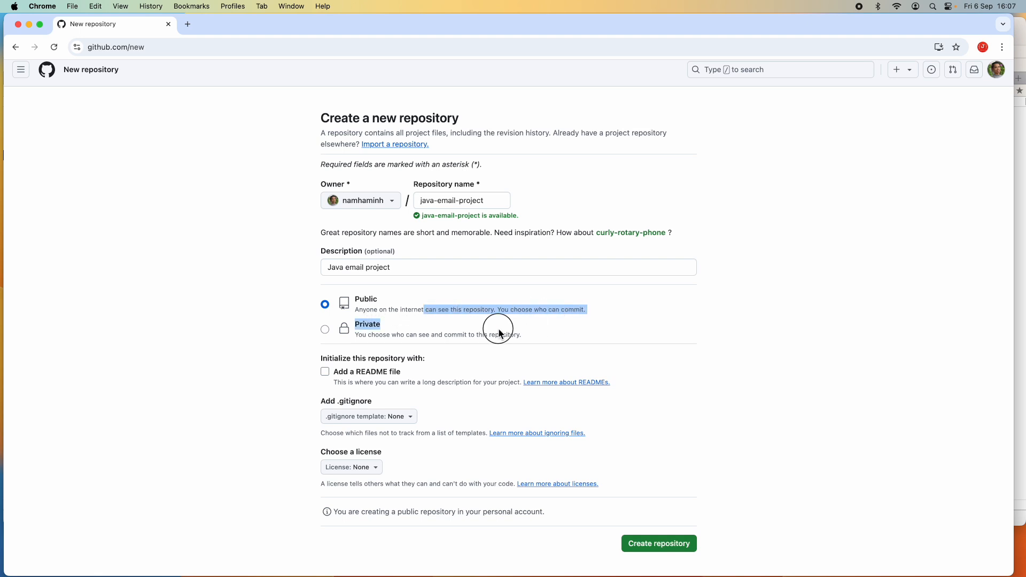
pyautogui.click(500, 328)
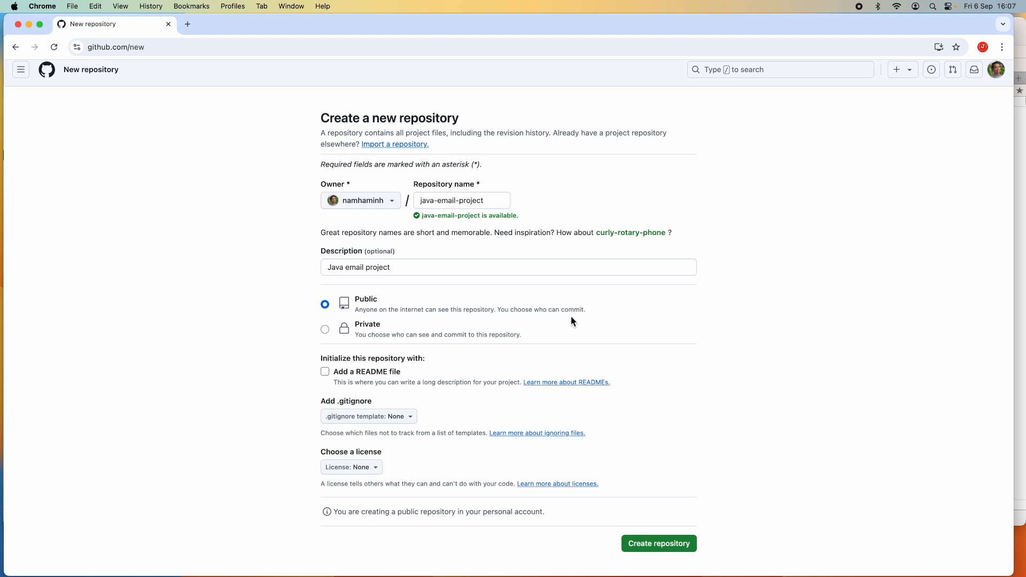
# - Create the repository without a README, .gitignore template or license
pyautogui.scroll(-3, 571, 316)
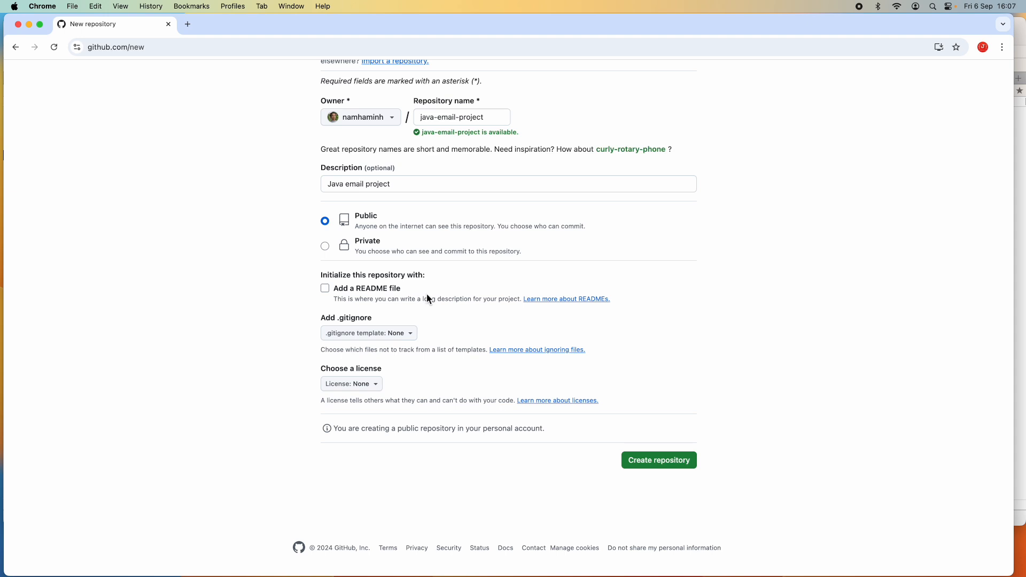
pyautogui.moveTo(420, 294); pyautogui.dragTo(320, 321)
pyautogui.click(396, 375)
pyautogui.scroll(5, 472, 322)
pyautogui.scroll(-5, 469, 327)
pyautogui.scroll(2, 301, 262)
pyautogui.click(451, 156)
pyautogui.click(391, 219)
pyautogui.click(308, 256)
pyautogui.scroll(1, 310, 257)
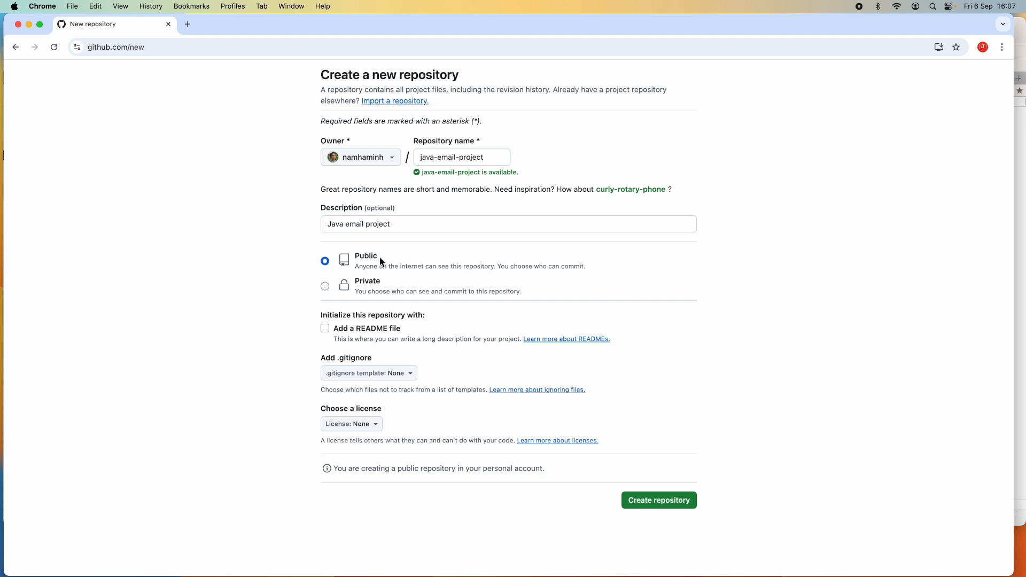
pyautogui.scroll(-2, 724, 407)
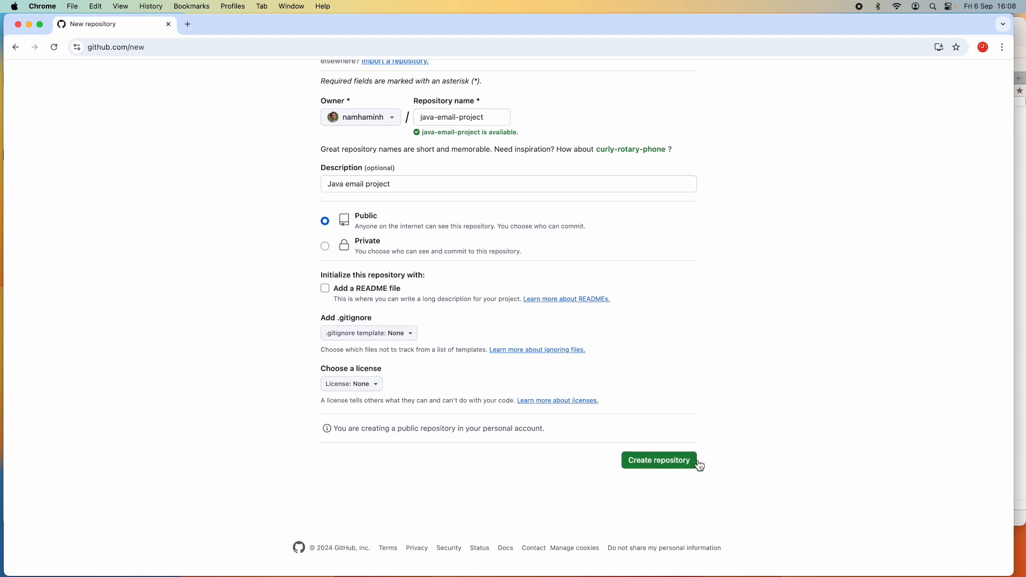
pyautogui.click(665, 465)
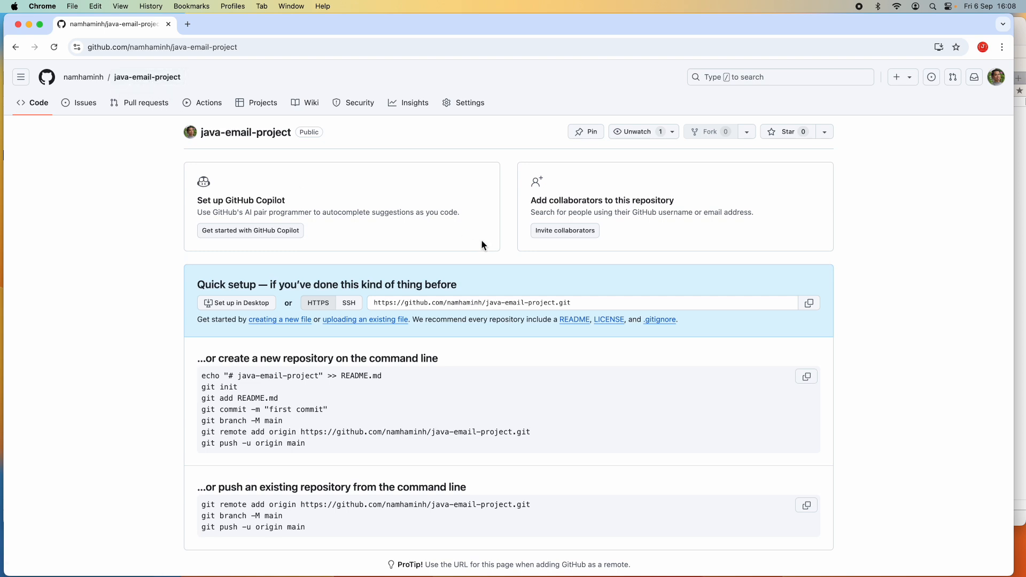
# - Examine the quick-setup command-line instructions for the new repository
pyautogui.scroll(-3, 479, 243)
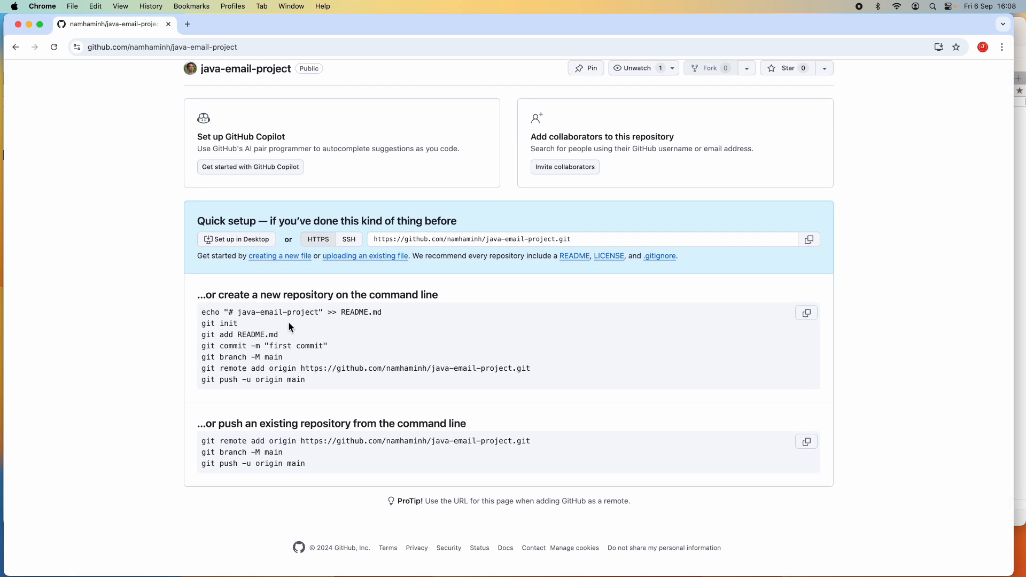
pyautogui.moveTo(202, 323); pyautogui.dragTo(368, 389)
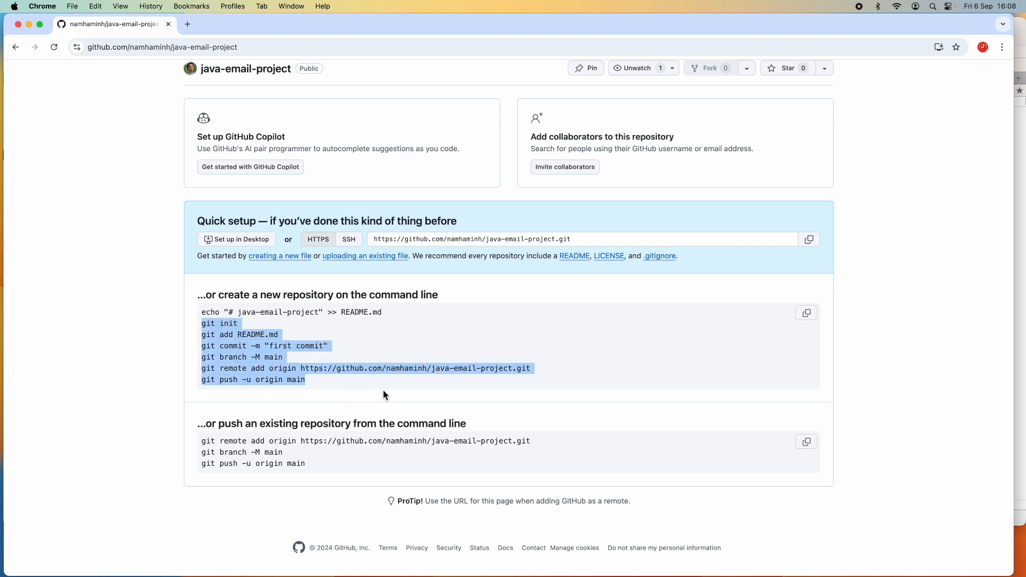
pyautogui.scroll(3, 334, 409)
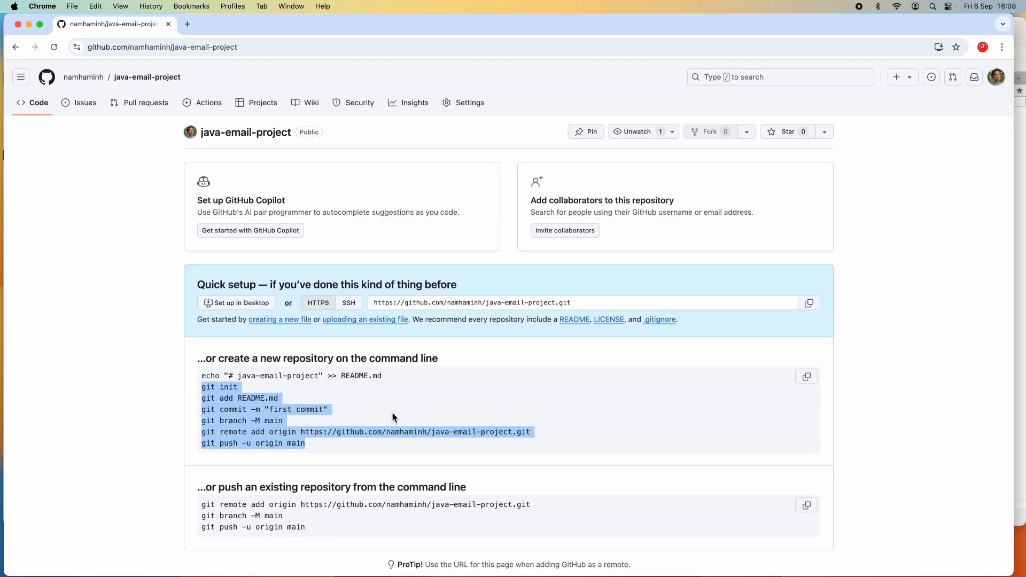
pyautogui.scroll(-2, 394, 417)
pyautogui.scroll(2, 397, 417)
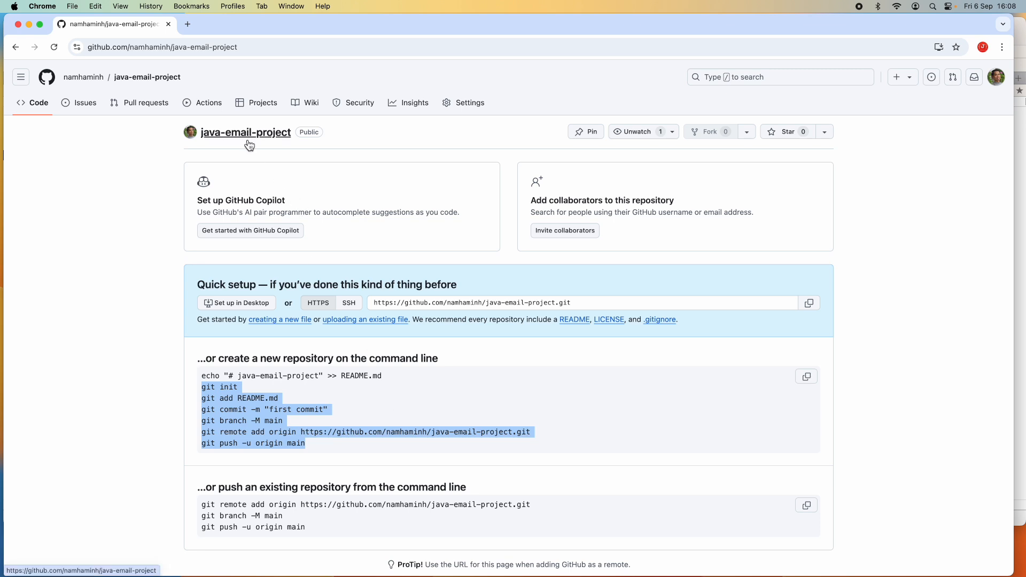
# - Open the account's repositories list and return to the java-email-project repository
pyautogui.click(346, 184)
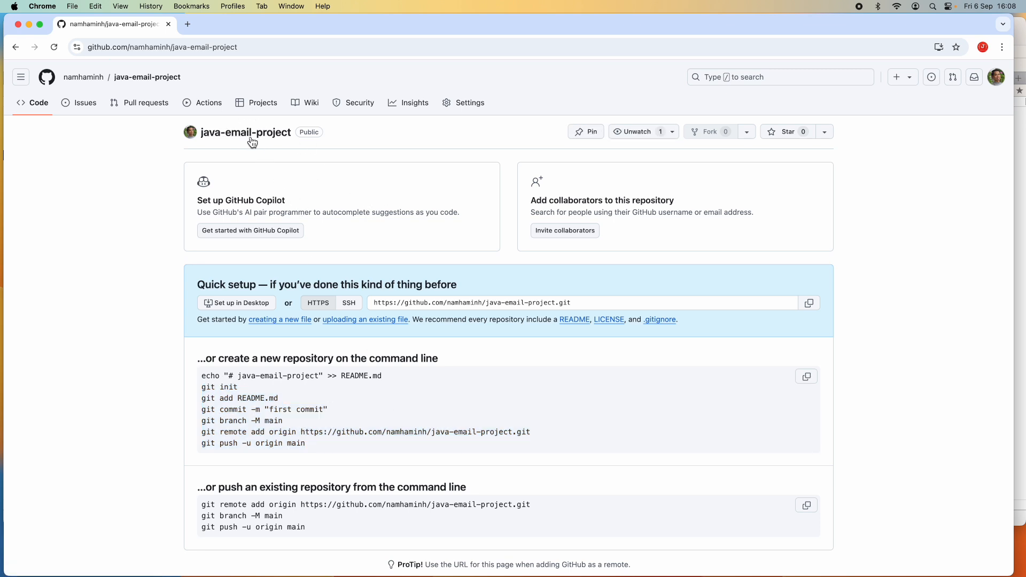
pyautogui.click(75, 84)
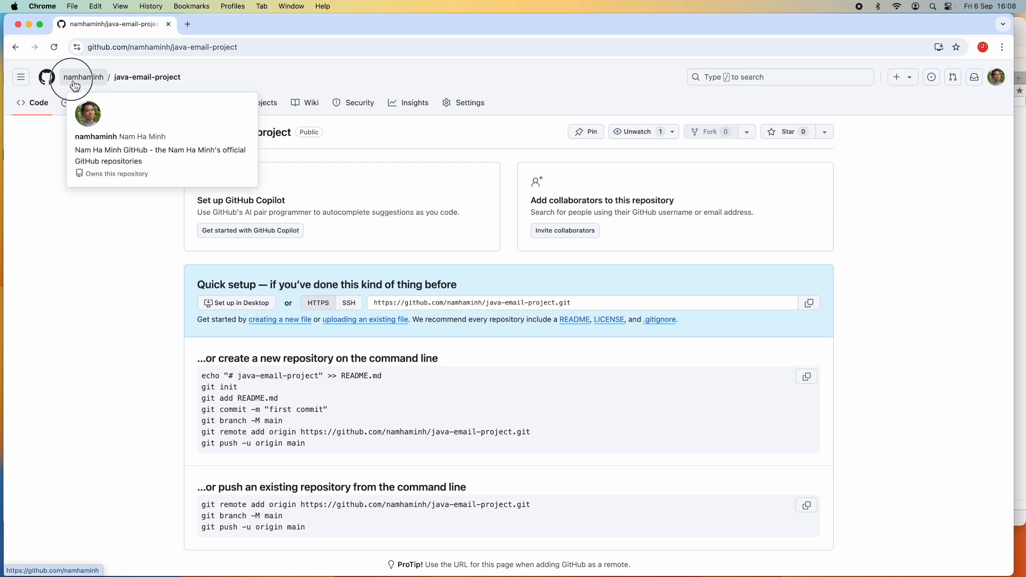
pyautogui.click(116, 107)
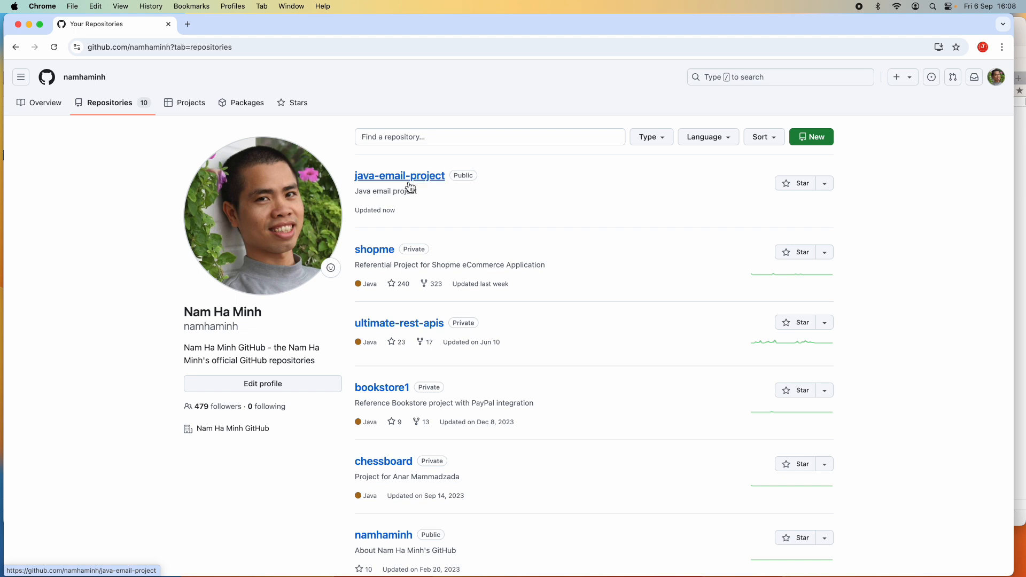
pyautogui.moveTo(508, 160); pyautogui.dragTo(401, 190)
pyautogui.click(448, 208)
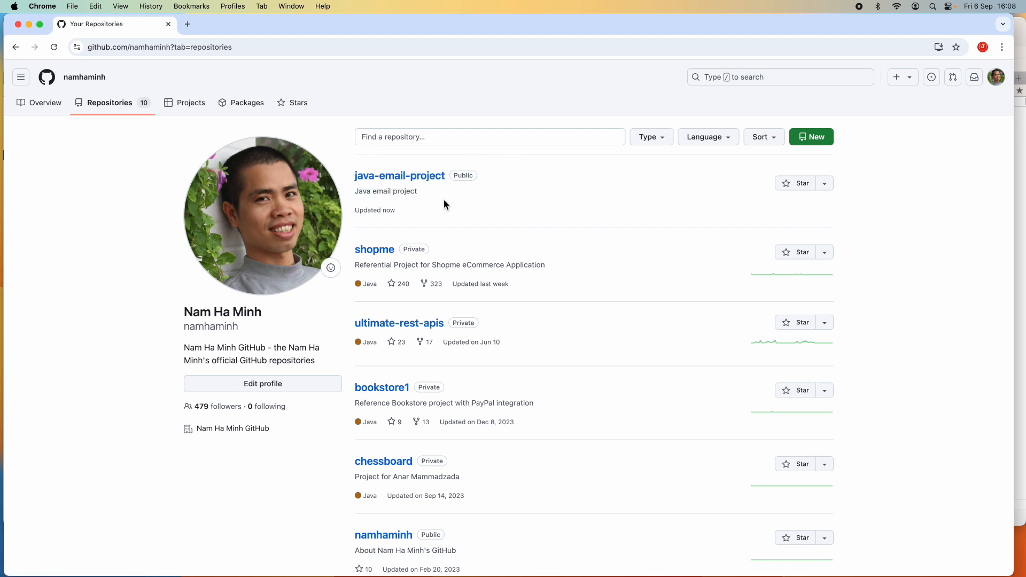
pyautogui.click(439, 177)
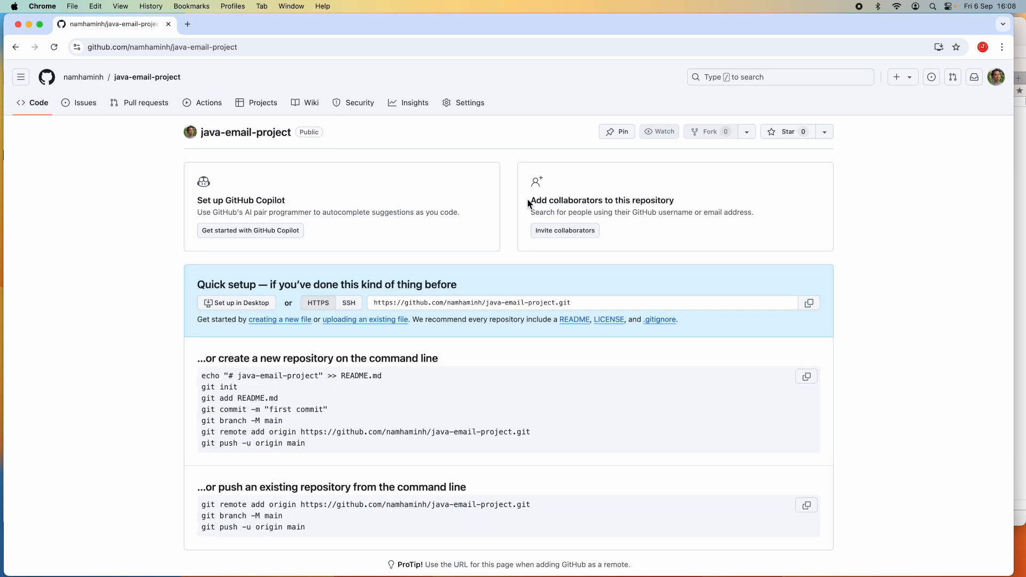
pyautogui.scroll(-2, 689, 270)
pyautogui.scroll(2, 689, 269)
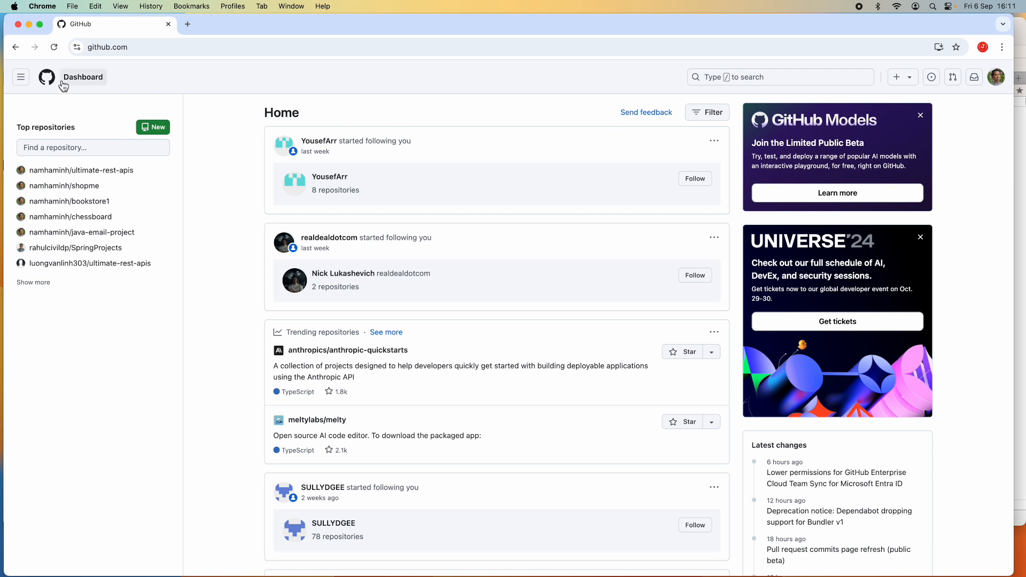
# - Start a new repository from the dashboard and name it java-ai-project
pyautogui.click(83, 81)
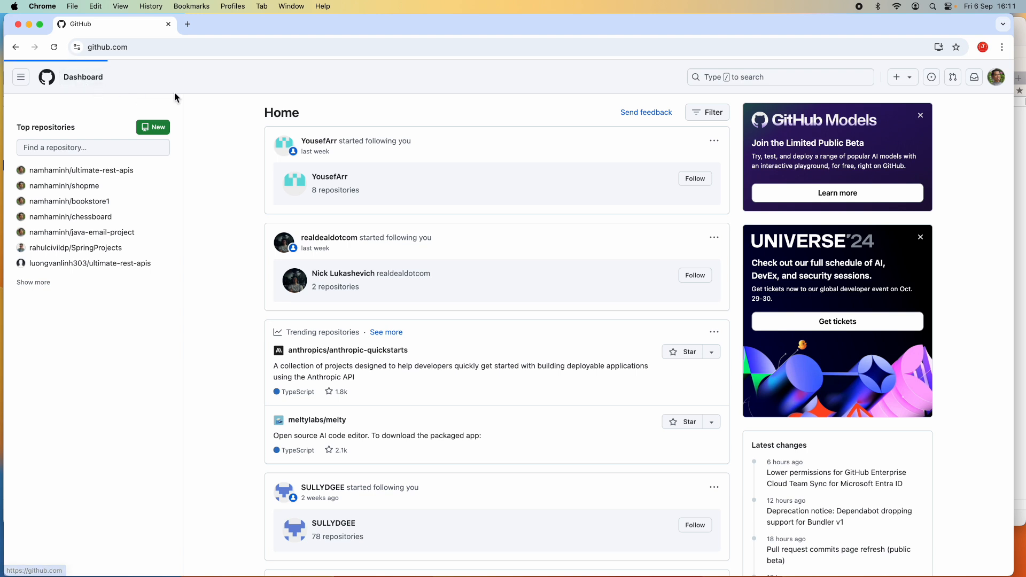
pyautogui.click(159, 130)
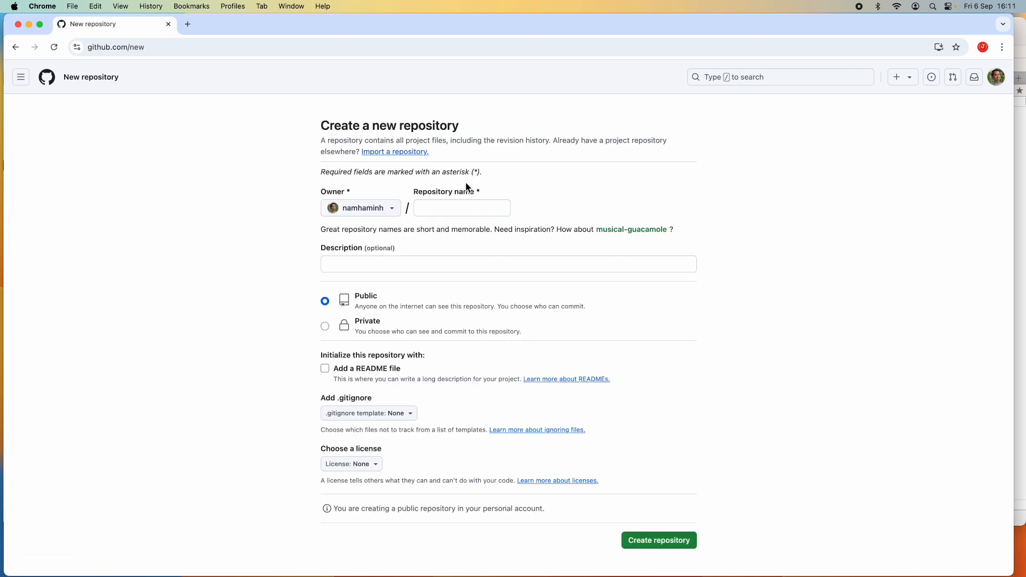
pyautogui.click(461, 208)
pyautogui.write('ai')
pyautogui.press('BackSpace')
pyautogui.press('BackSpace')
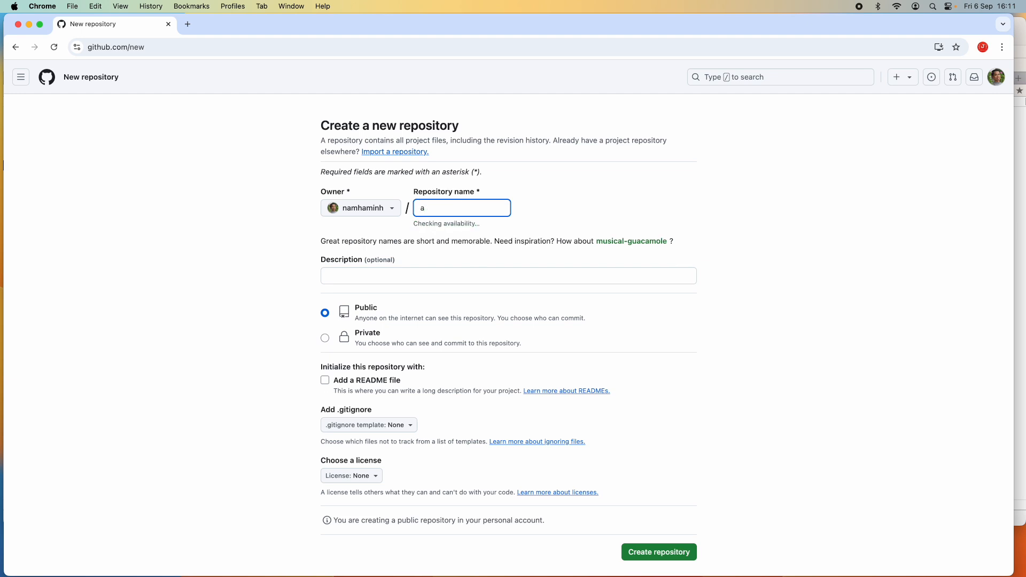
pyautogui.write('ja')
pyautogui.press('BackSpace')
pyautogui.press('BackSpace')
pyautogui.write('java-ai-project')
# - Enter the repository description "Java AI Research Project"
pyautogui.click(429, 276)
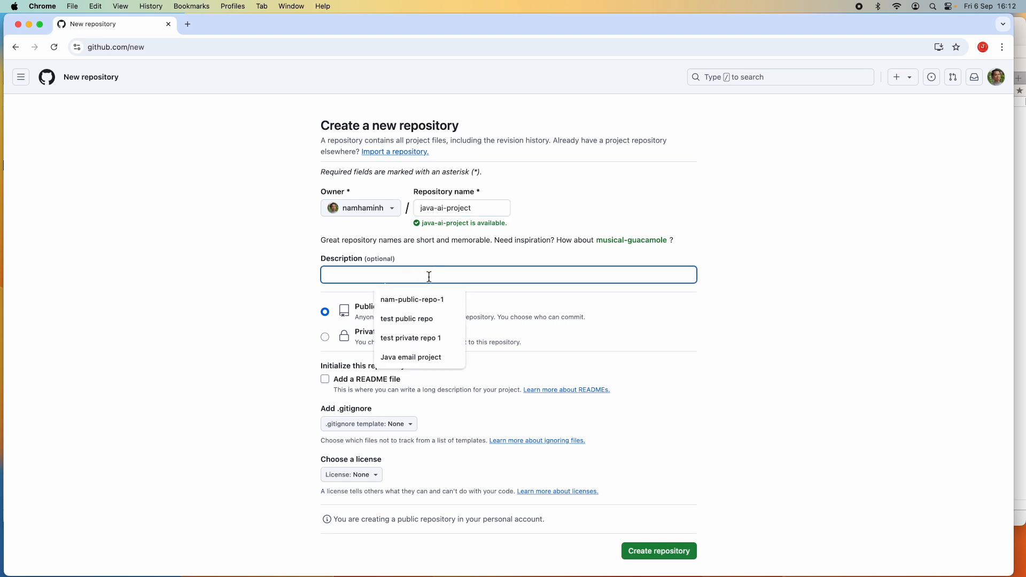
pyautogui.write('Java')
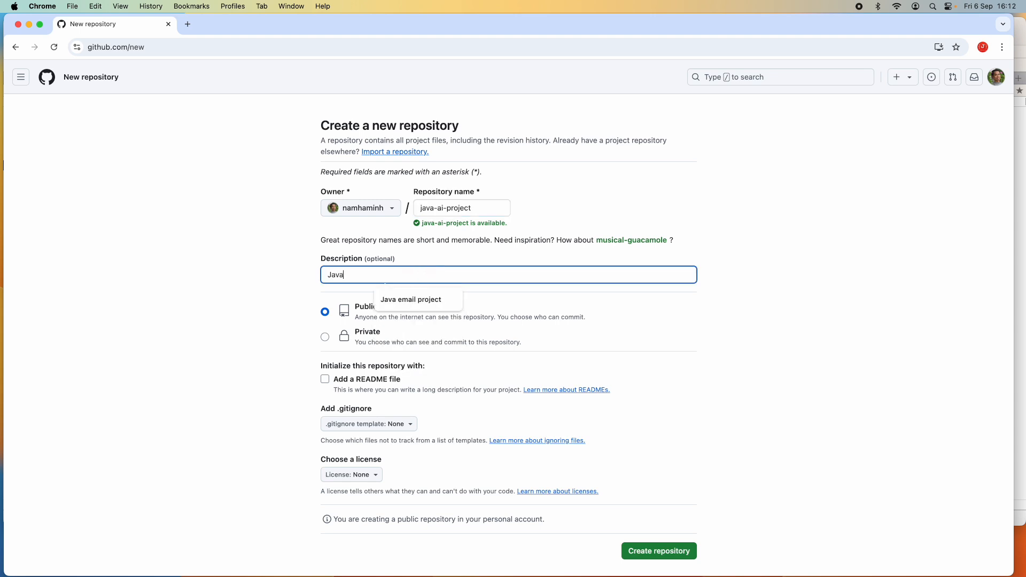
pyautogui.write(' AI')
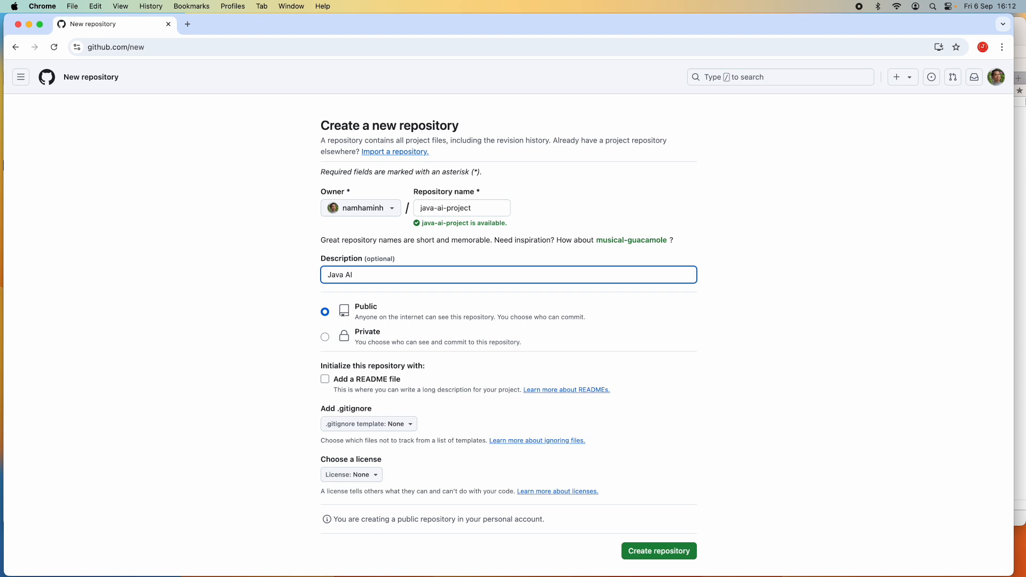
pyautogui.write(' sResearch Project')
# - Set the repository visibility to Private and enable adding a README file
pyautogui.click(326, 339)
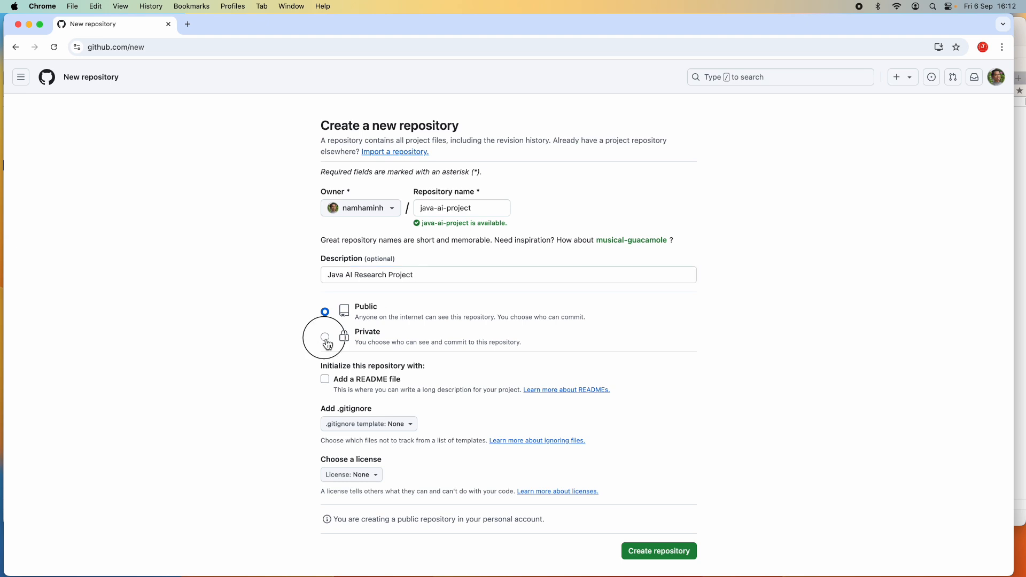
pyautogui.scroll(-3, 628, 325)
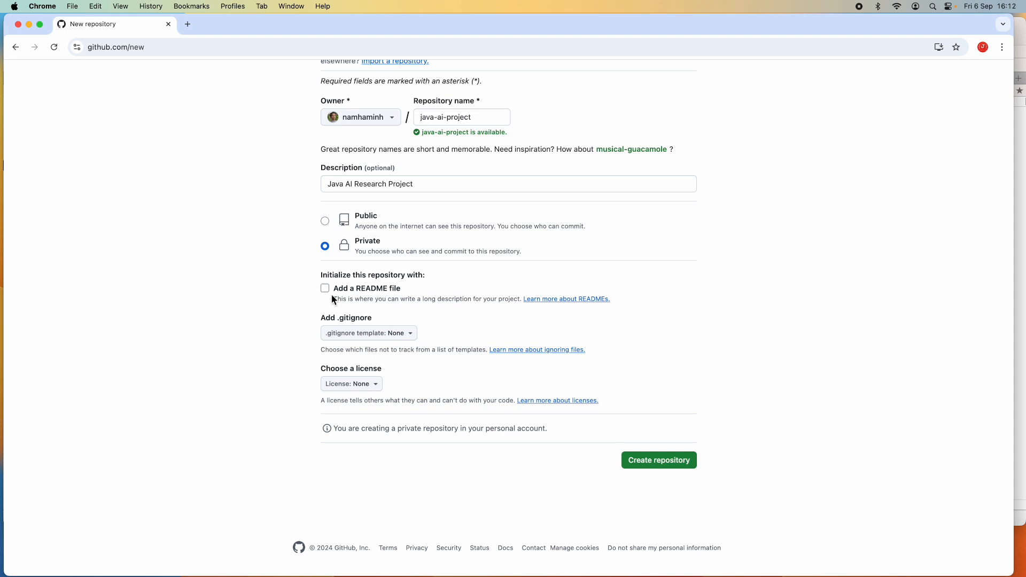
pyautogui.click(326, 291)
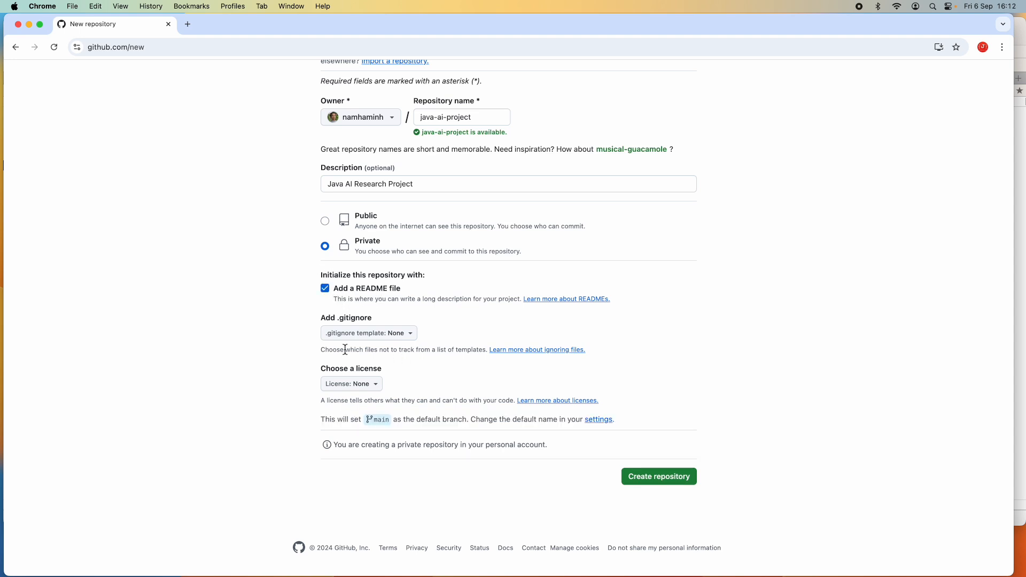
# - Choose the Java .gitignore template
pyautogui.click(381, 337)
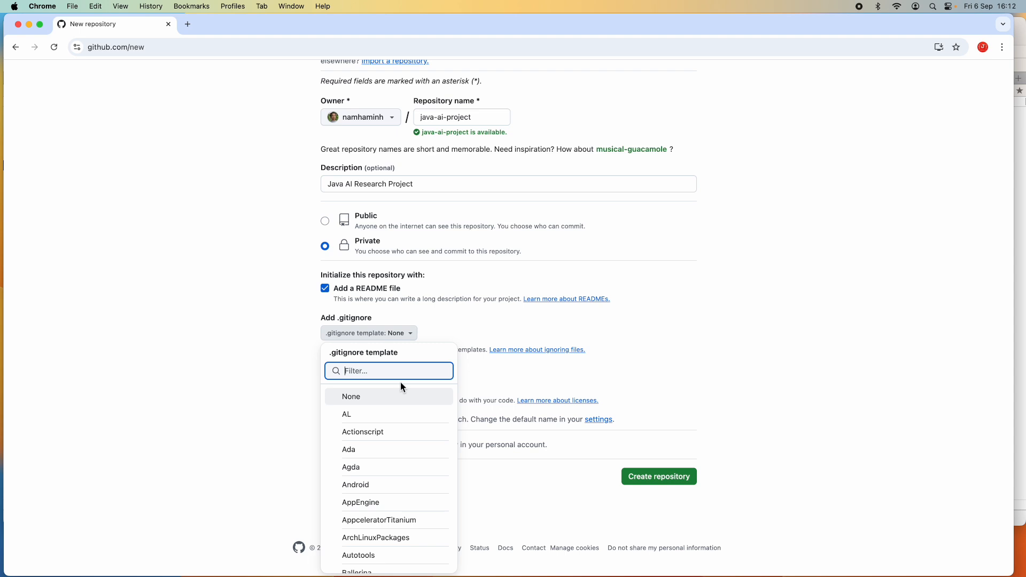
pyautogui.write('java')
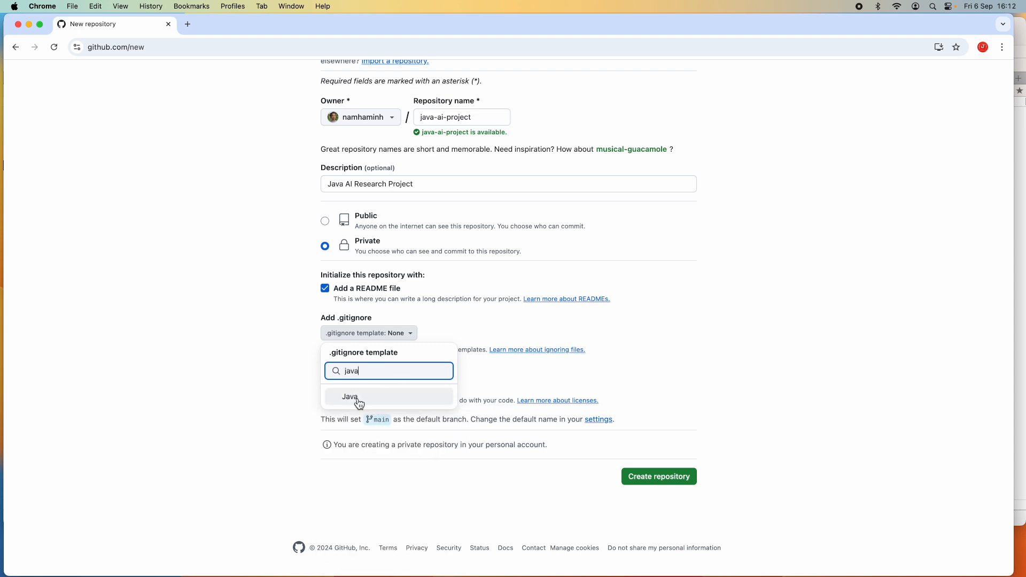
pyautogui.click(358, 400)
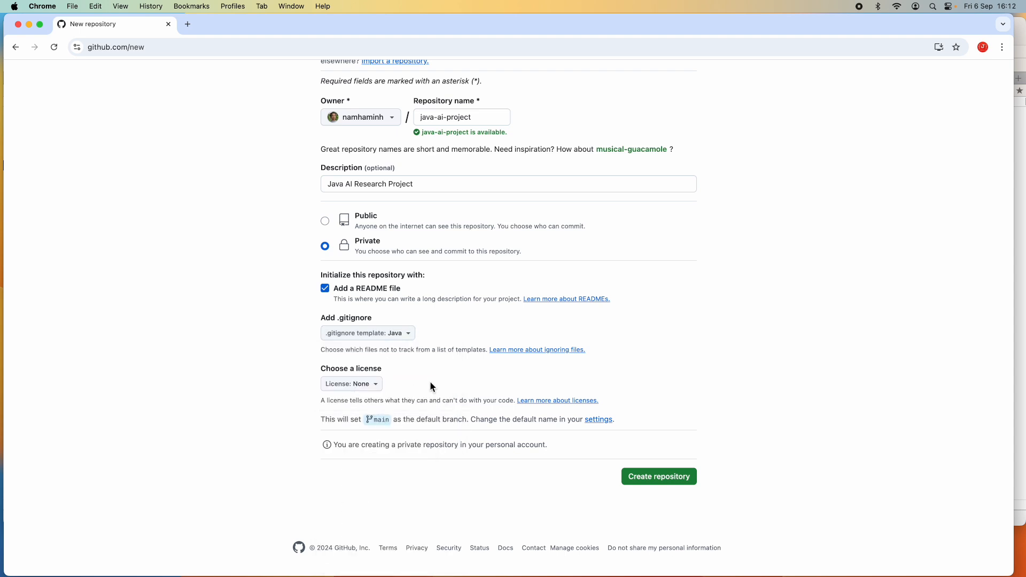
# - Choose the Apache License 2.0 as the repository license
pyautogui.click(362, 385)
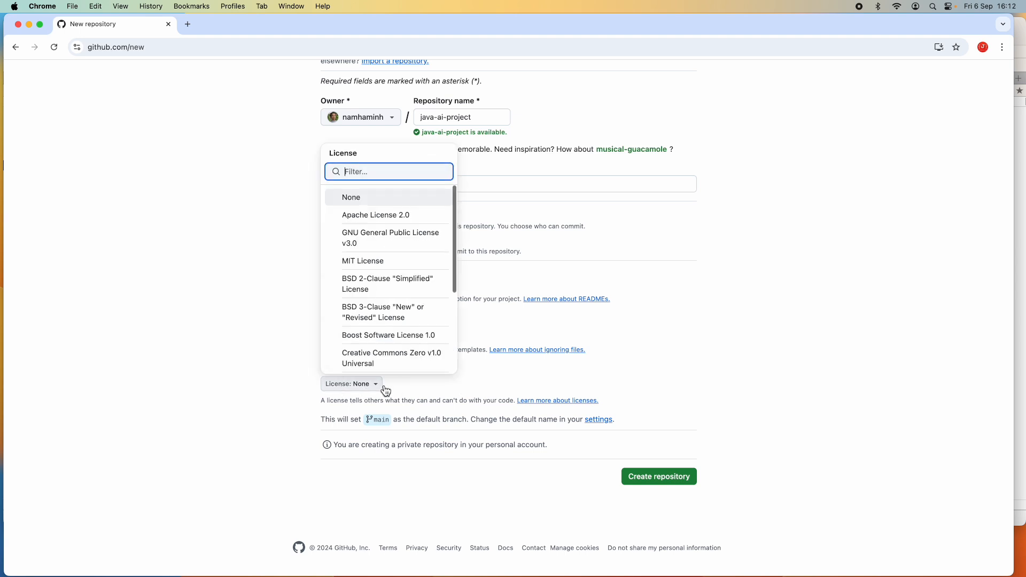
pyautogui.scroll(-5, 384, 330)
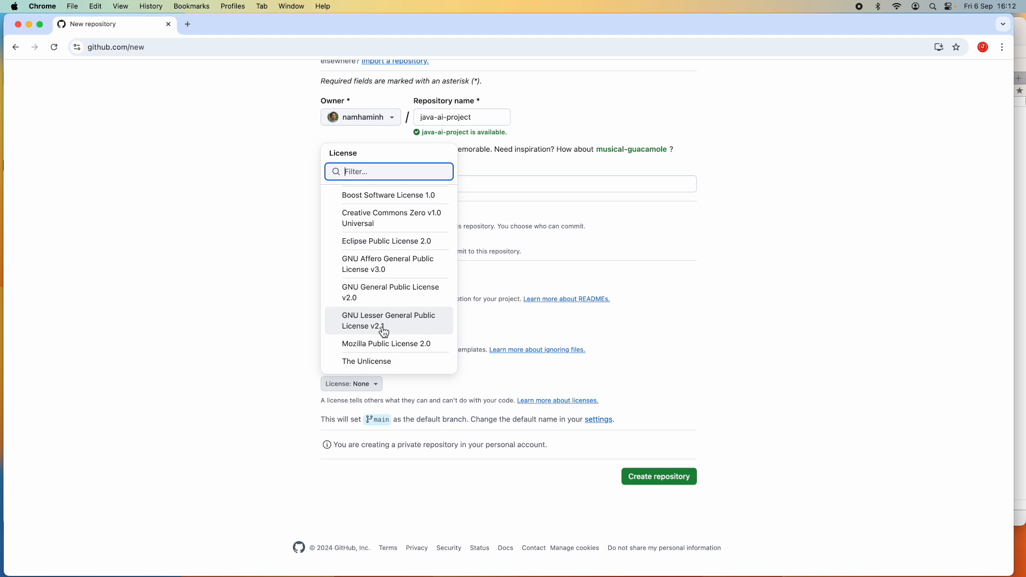
pyautogui.scroll(2, 383, 330)
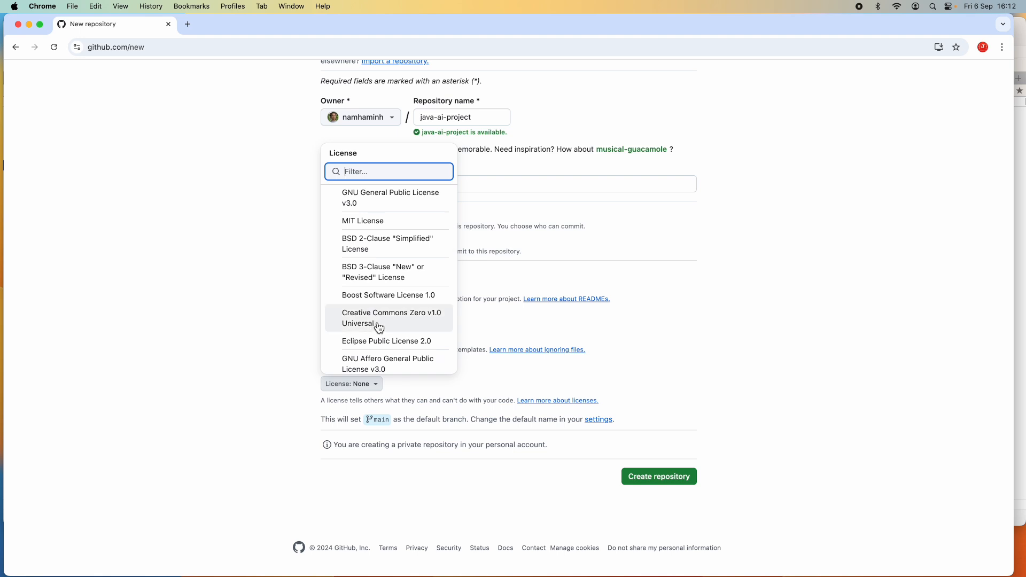
pyautogui.scroll(3, 389, 313)
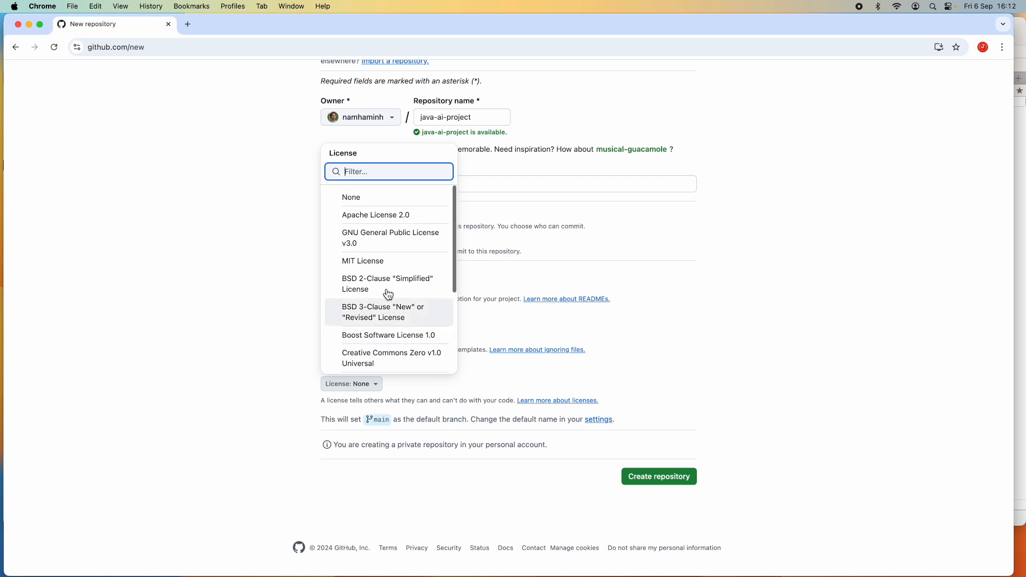
pyautogui.click(388, 215)
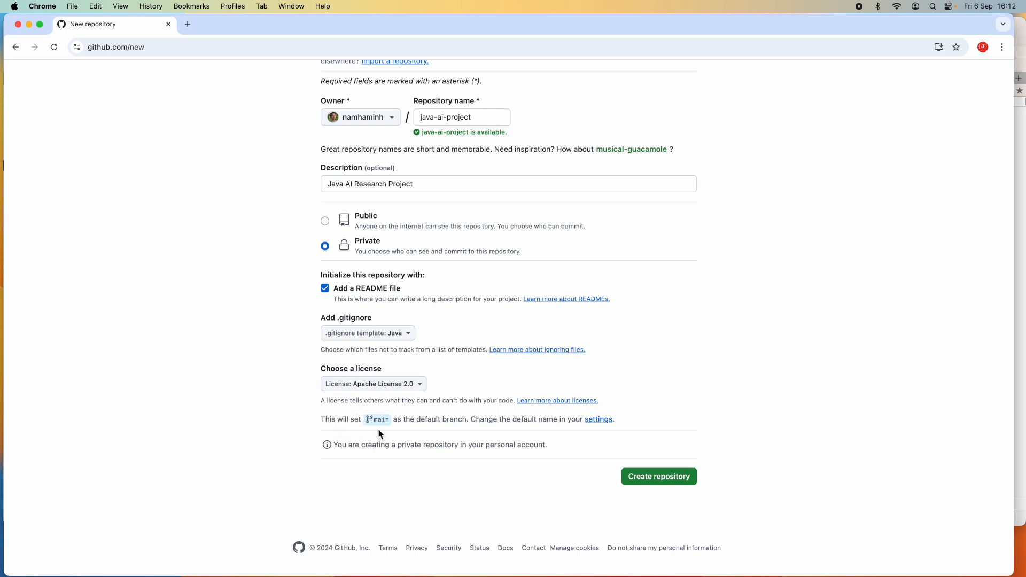
# - Create the private java-ai-project repository
pyautogui.moveTo(359, 420); pyautogui.dragTo(441, 437)
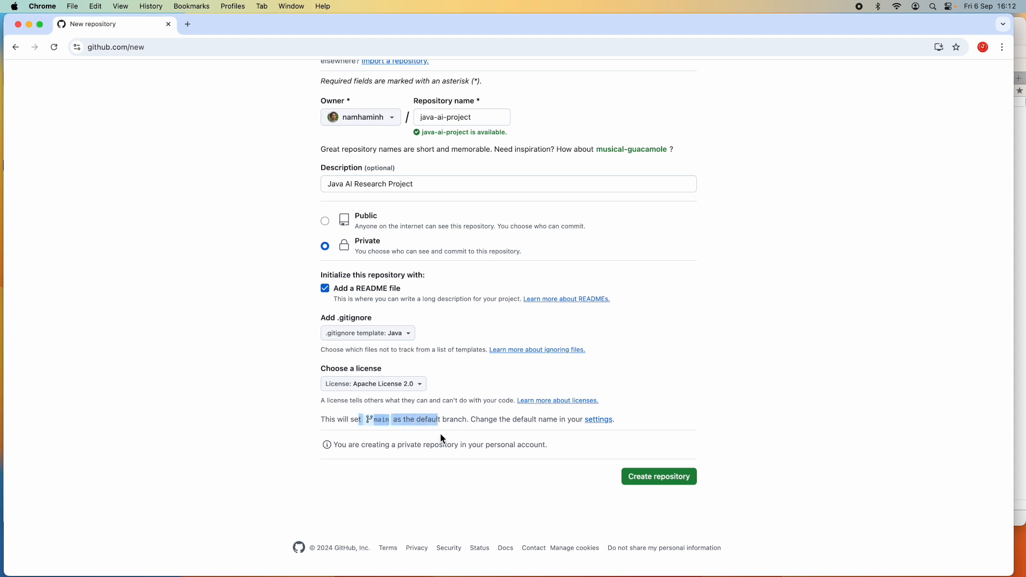
pyautogui.click(439, 439)
pyautogui.moveTo(353, 418); pyautogui.dragTo(490, 422)
pyautogui.click(526, 434)
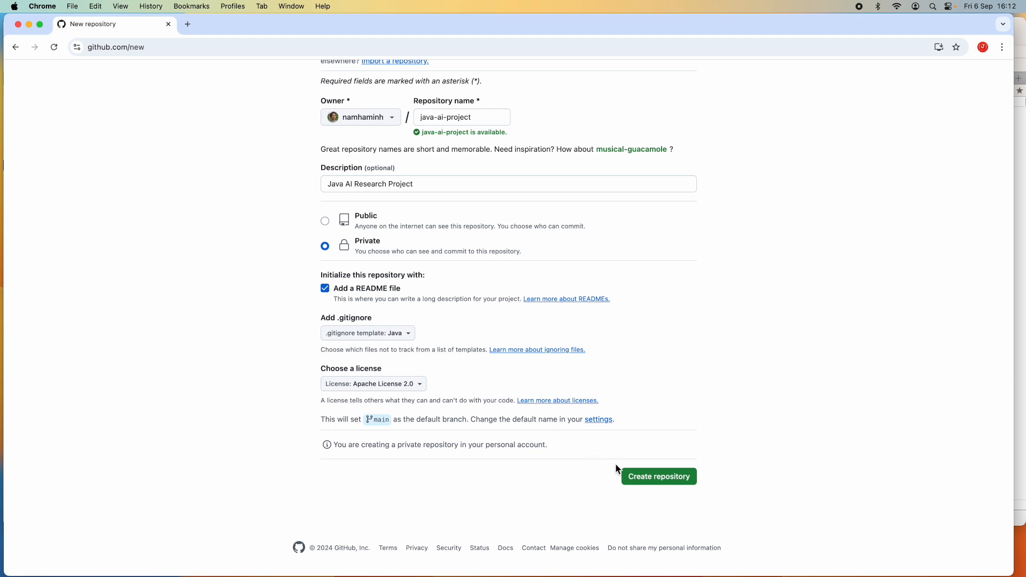
pyautogui.click(662, 483)
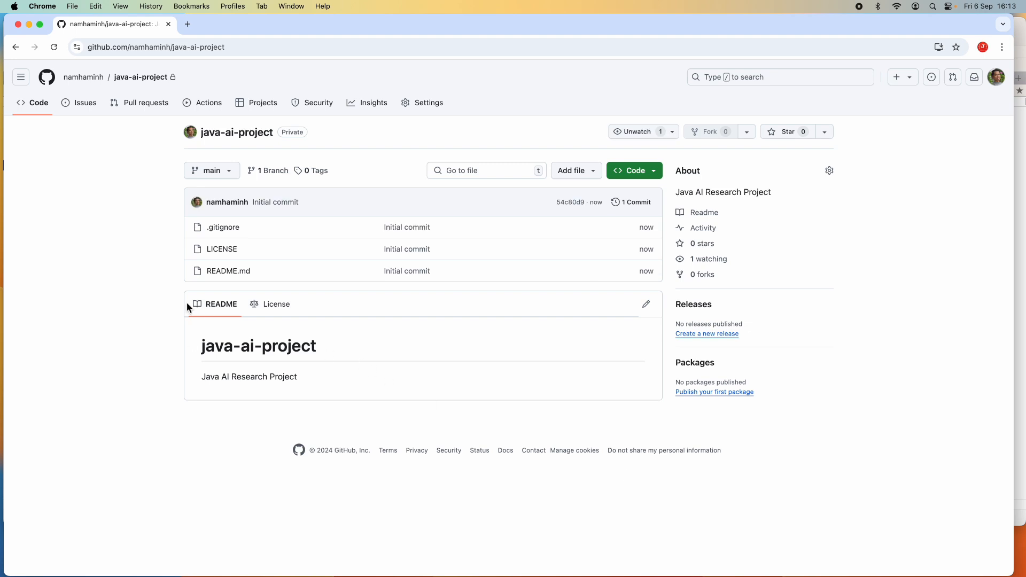
# - Open the generated .gitignore file and review its contents
pyautogui.moveTo(307, 136); pyautogui.dragTo(291, 152)
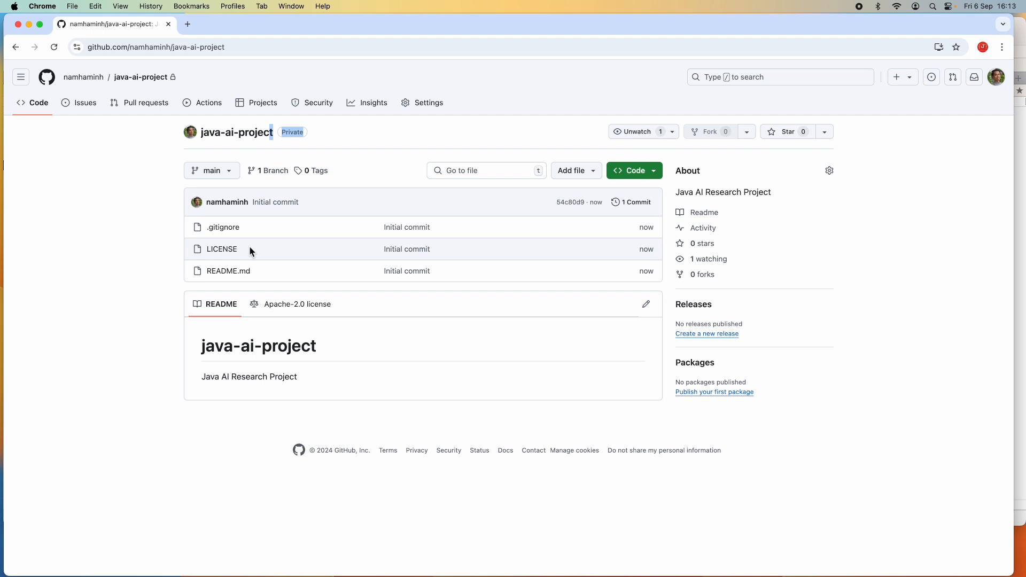
pyautogui.click(230, 235)
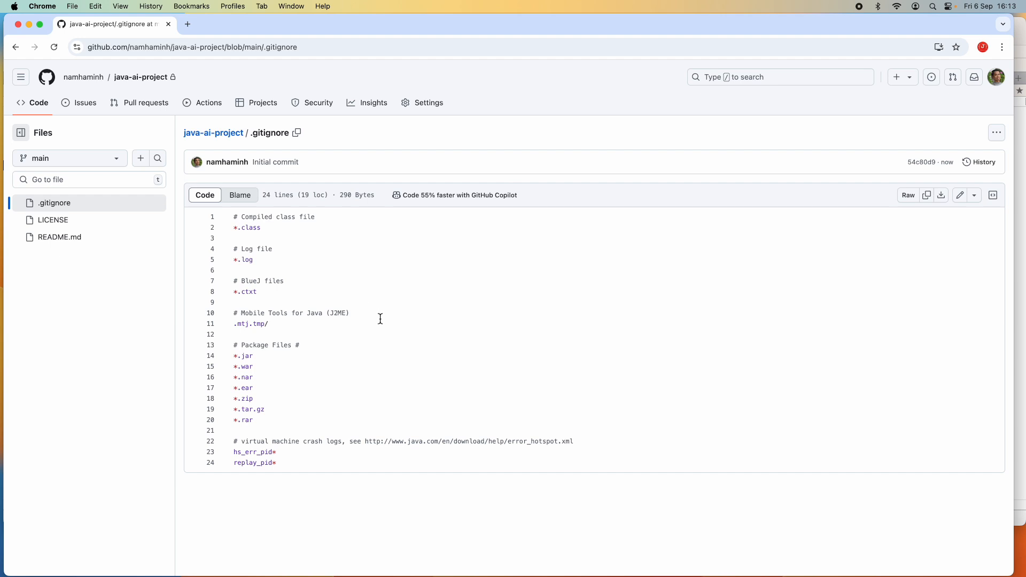
pyautogui.scroll(-2, 380, 319)
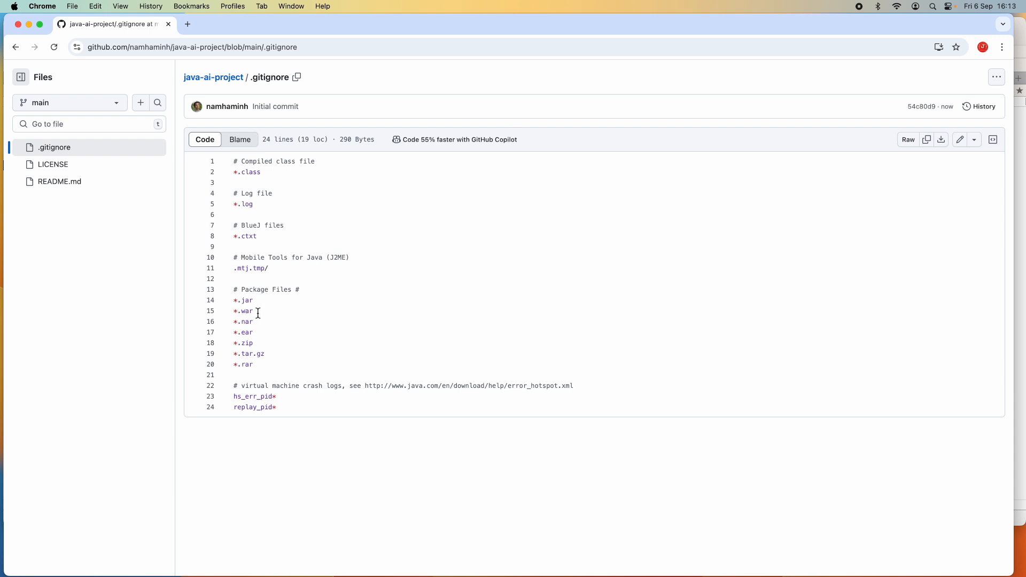
# - Review the LICENSE and README.md files from the repository's file list
pyautogui.click(227, 85)
pyautogui.click(221, 251)
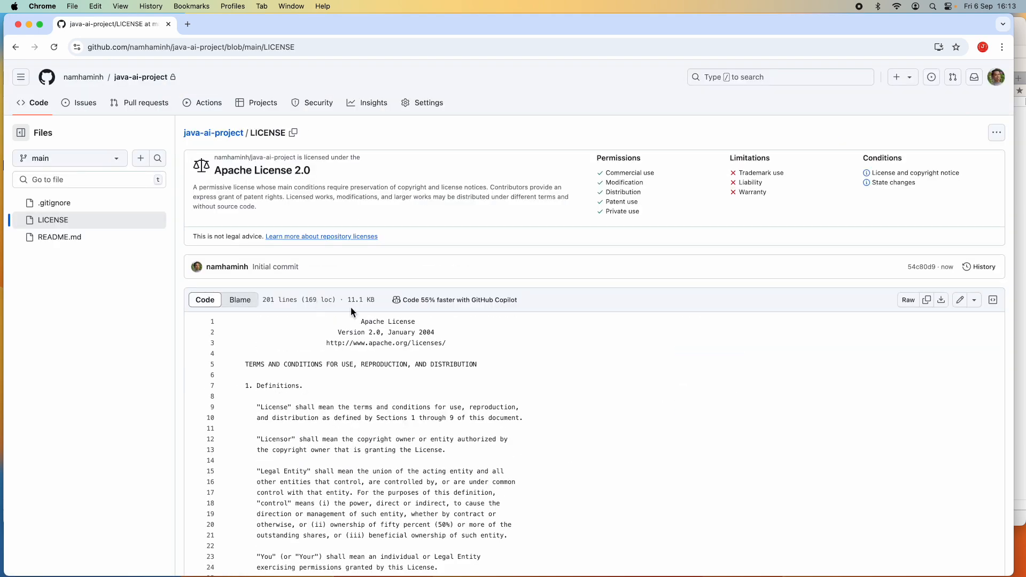
pyautogui.click(16, 48)
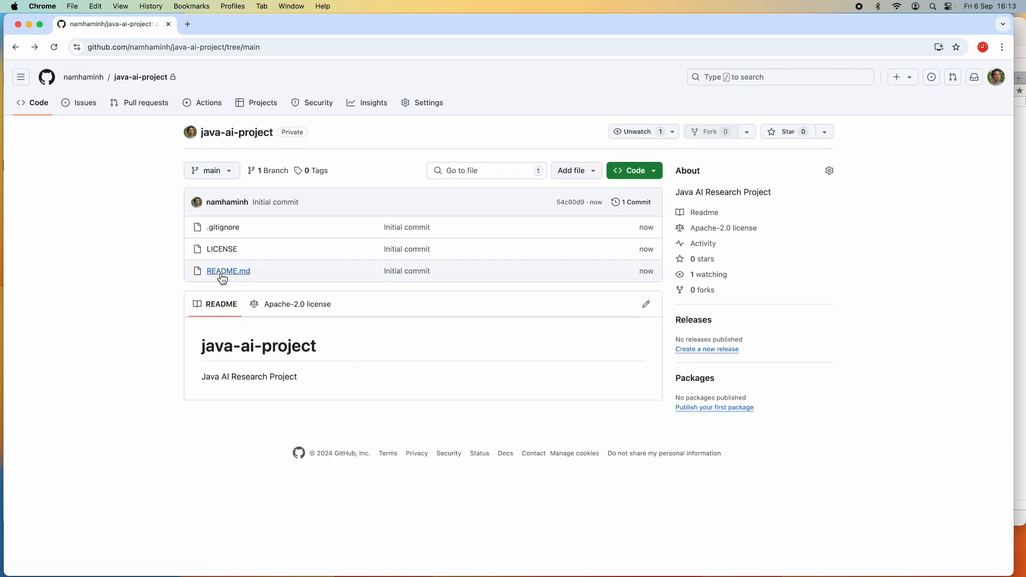
pyautogui.click(222, 275)
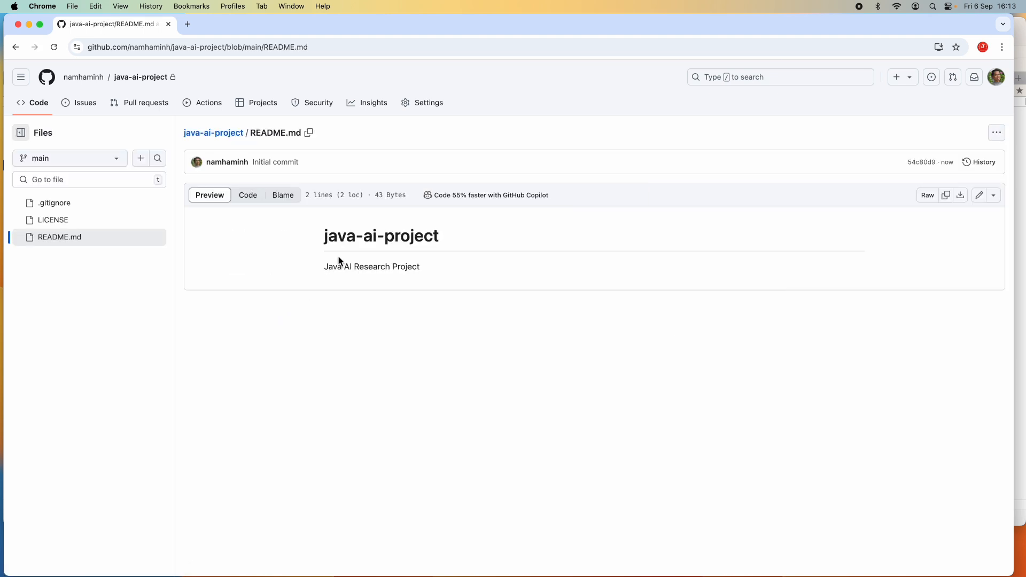
pyautogui.click(15, 46)
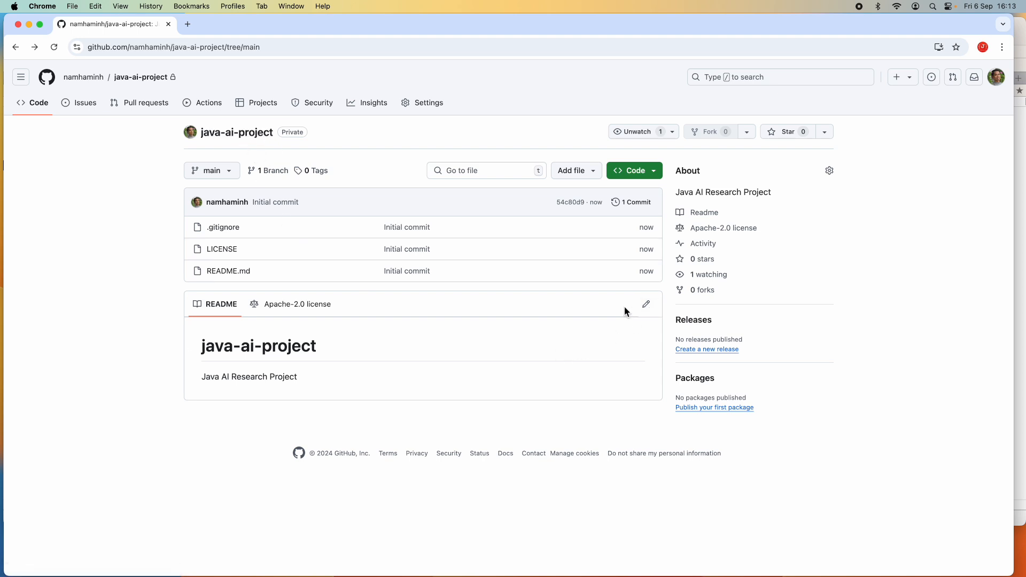
# - Append " - Read this first!!!!" to the README description line and commit the change directly to main
pyautogui.click(647, 309)
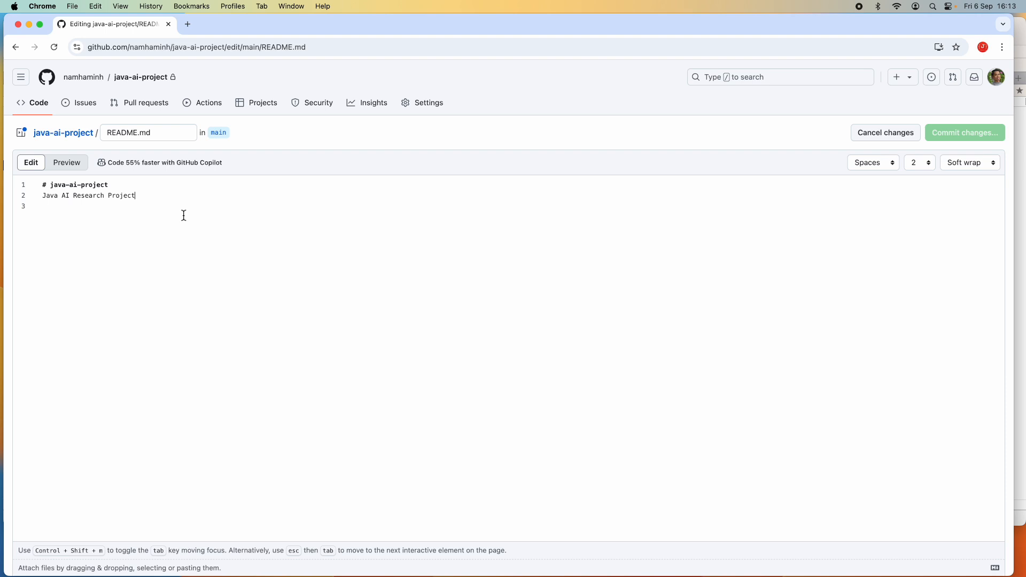
pyautogui.write('- ')
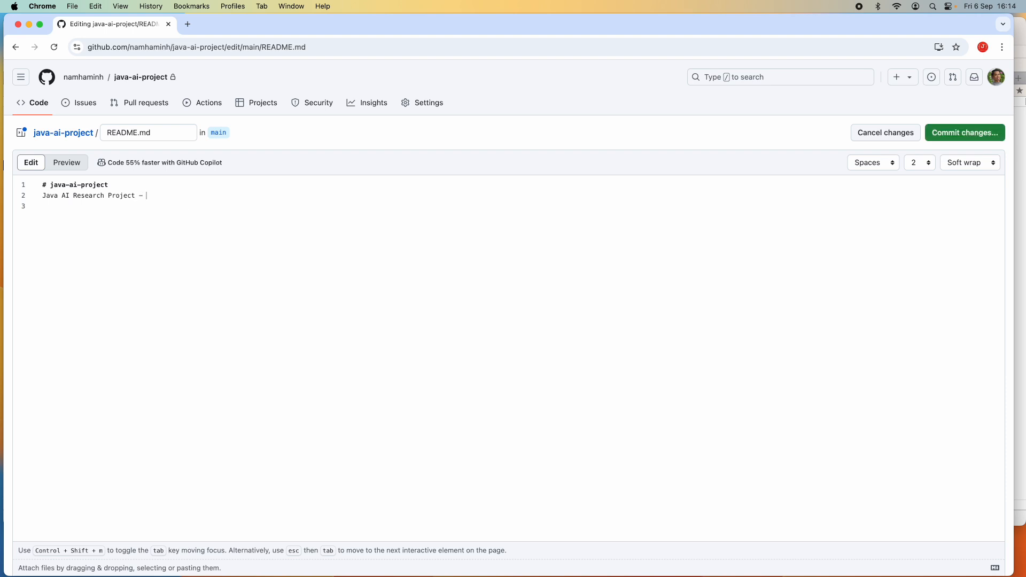
pyautogui.write('Read thi')
pyautogui.press('BackSpace')
pyautogui.press('BackSpace')
pyautogui.write('this first')
pyautogui.click(962, 135)
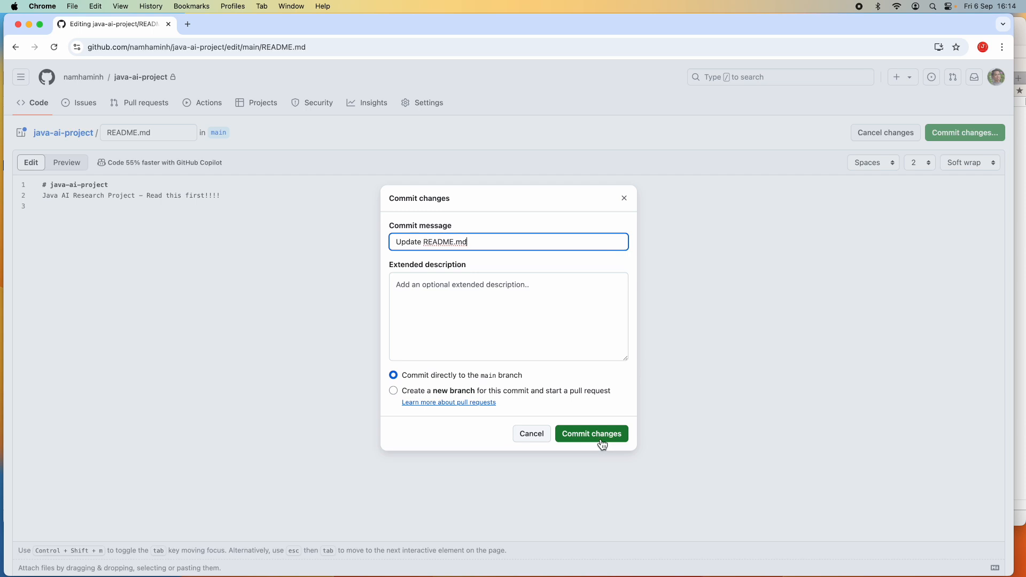
pyautogui.click(599, 440)
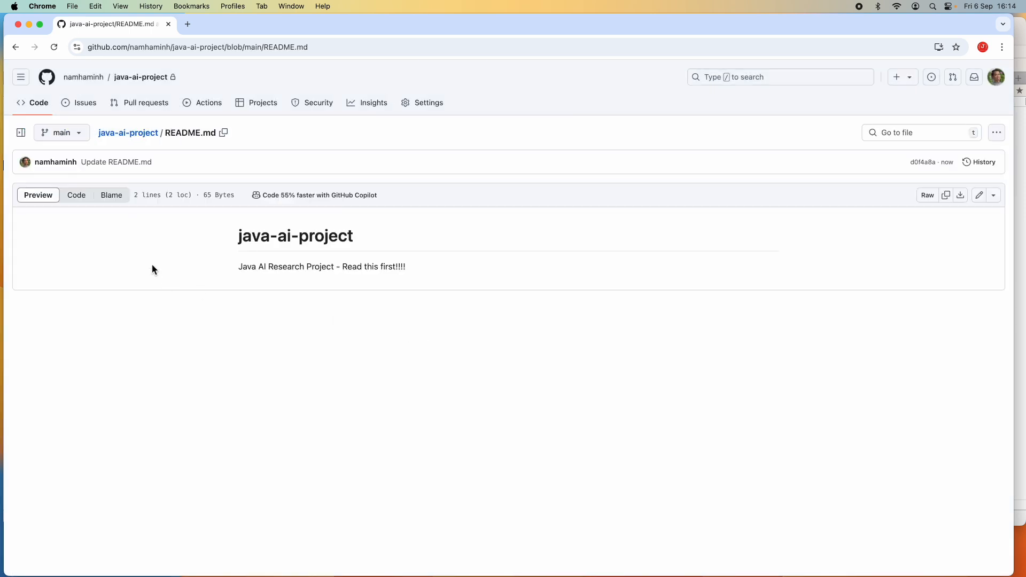
# - Return to the repository's main page to examine the updated README
pyautogui.click(146, 133)
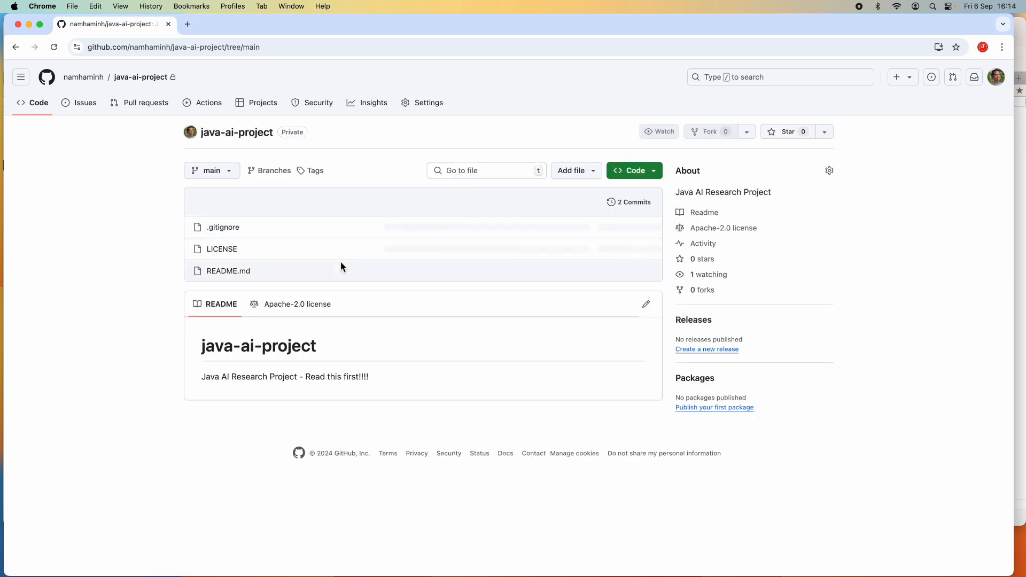
pyautogui.click(305, 375)
pyautogui.moveTo(305, 375); pyautogui.dragTo(201, 376)
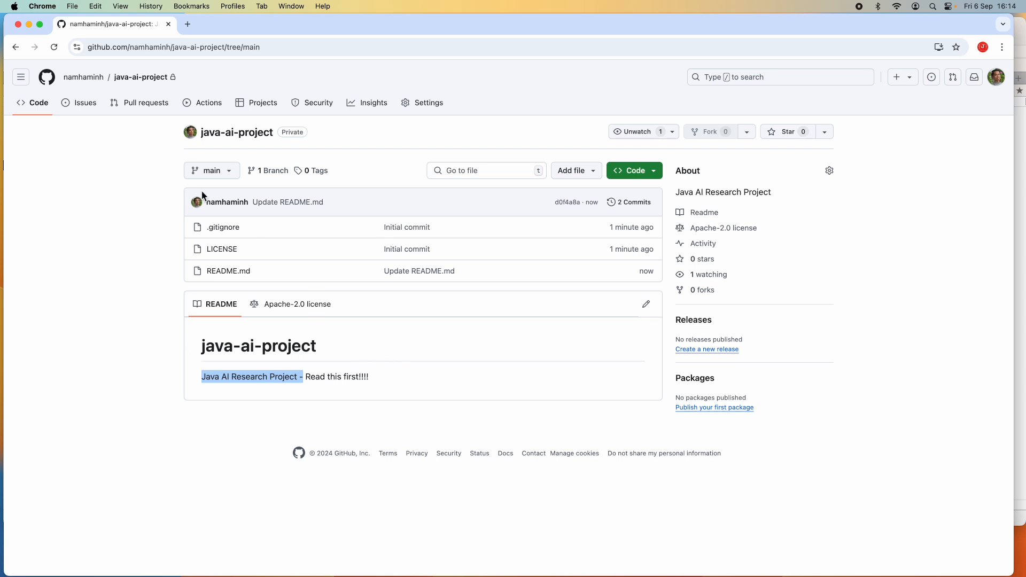
pyautogui.press('super+equal')
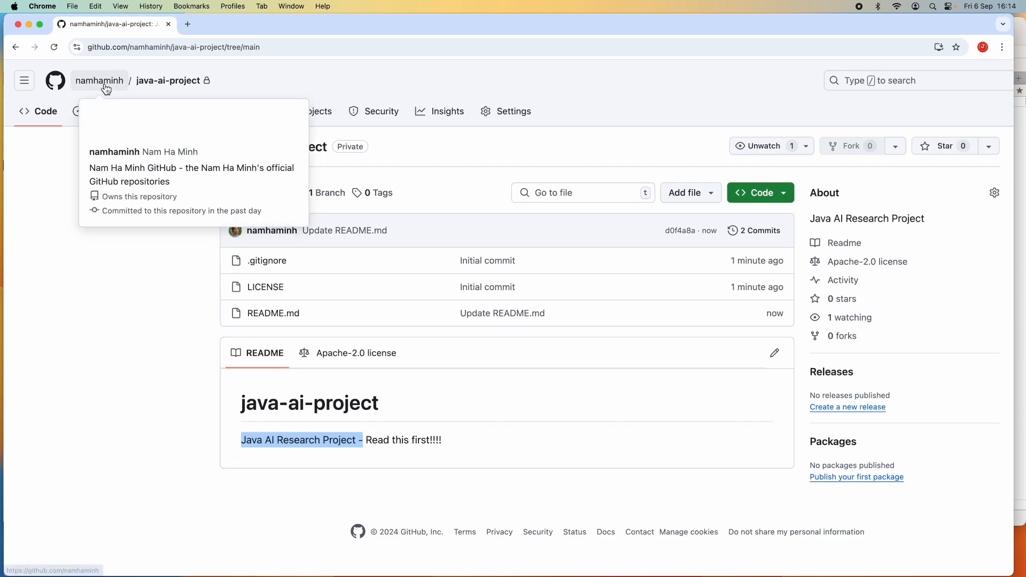
pyautogui.moveTo(107, 88)
pyautogui.press('super+minus')
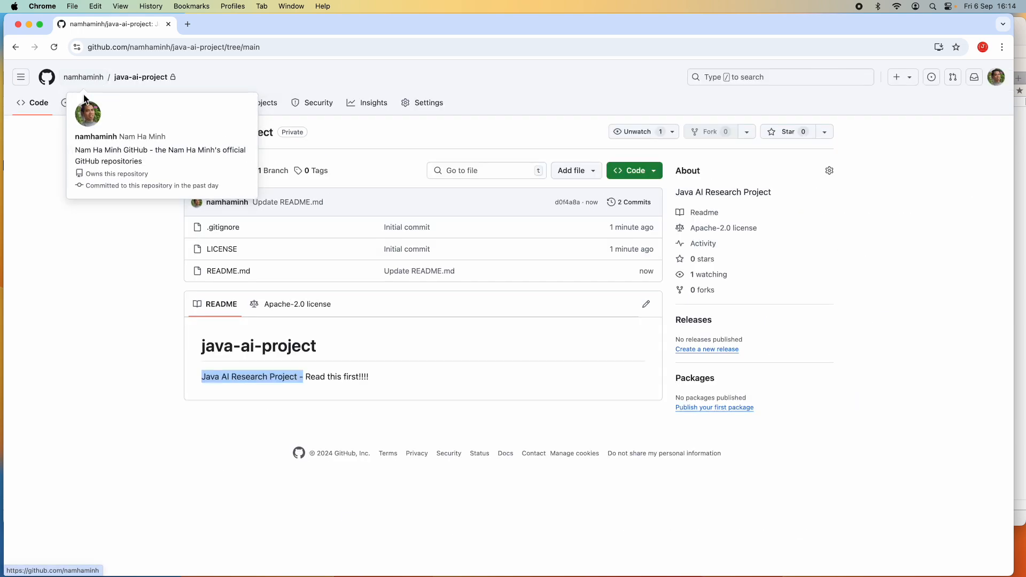
# - Open the account's repositories list and return to the java-ai-project repository
pyautogui.click(157, 158)
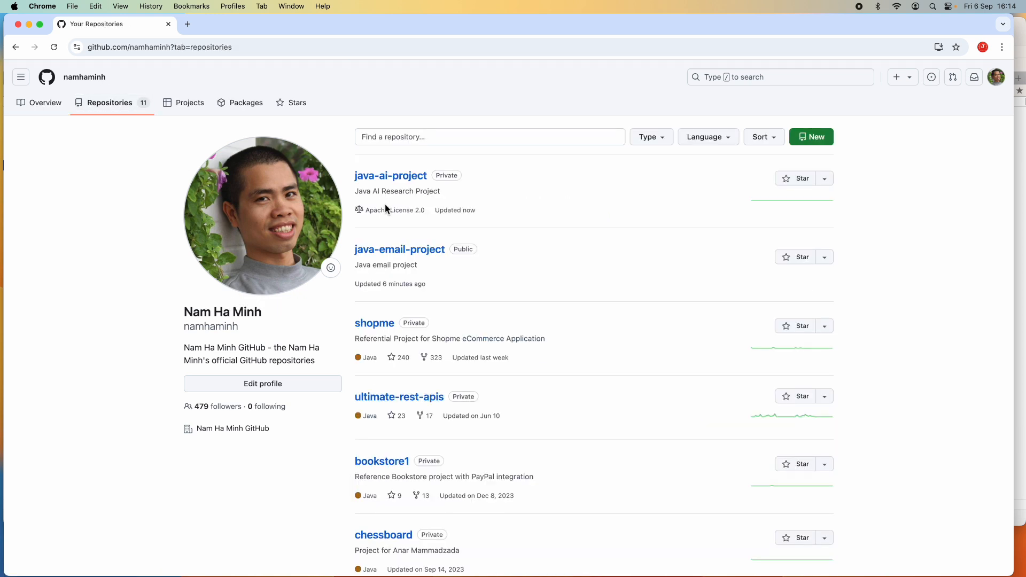
pyautogui.moveTo(492, 181); pyautogui.dragTo(559, 211)
pyautogui.click(559, 211)
pyautogui.moveTo(451, 175); pyautogui.dragTo(413, 182)
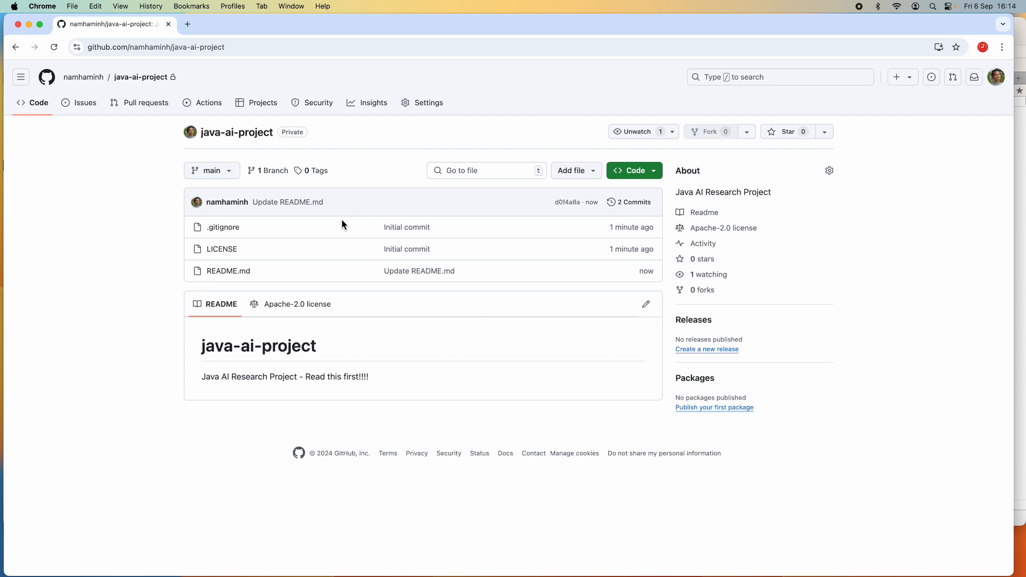
pyautogui.moveTo(273, 234); pyautogui.dragTo(174, 230)
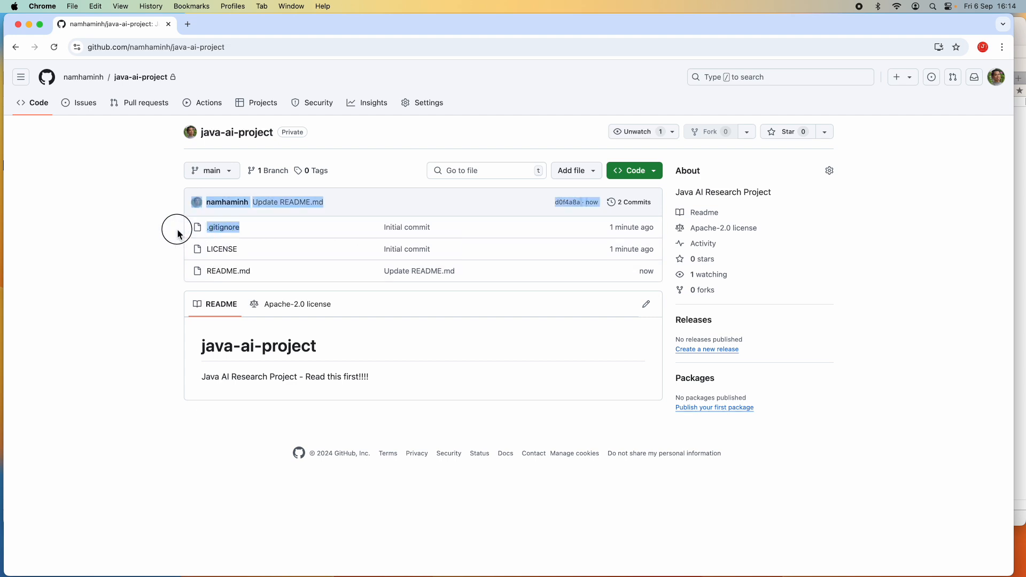
pyautogui.click(241, 249)
pyautogui.doubleClick(241, 250)
pyautogui.moveTo(279, 271); pyautogui.dragTo(188, 273)
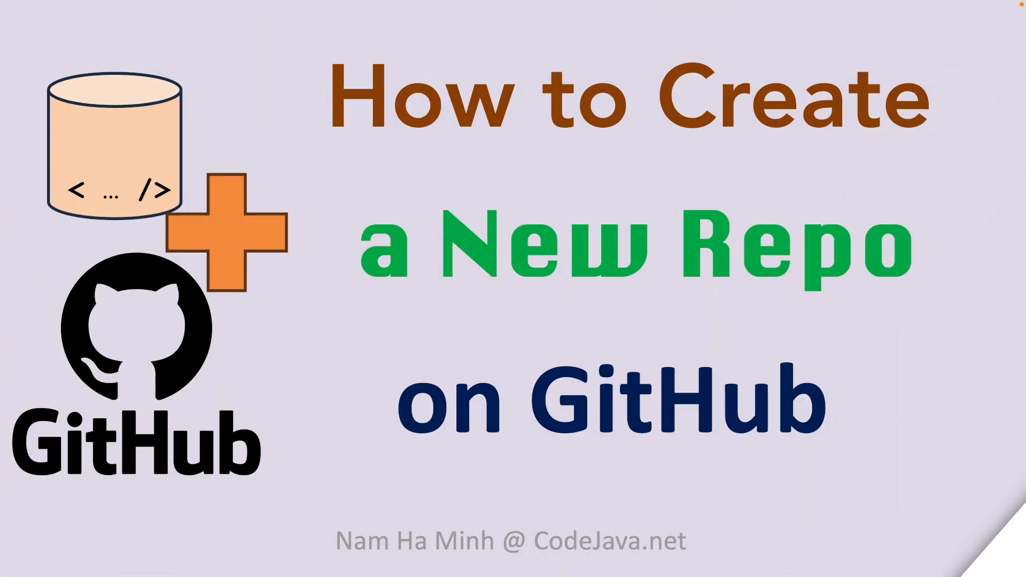